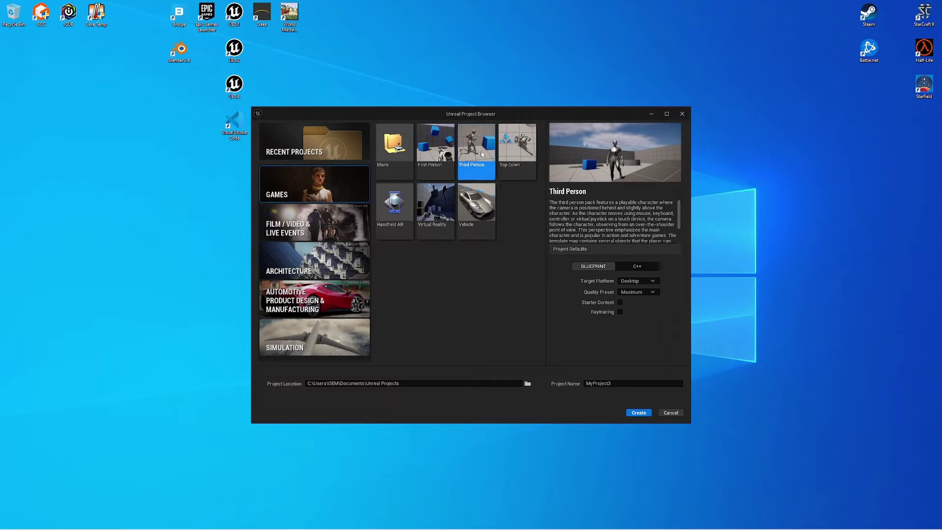
- Create the Third Person Blueprint template project named MyProject3
left_click(640, 415)
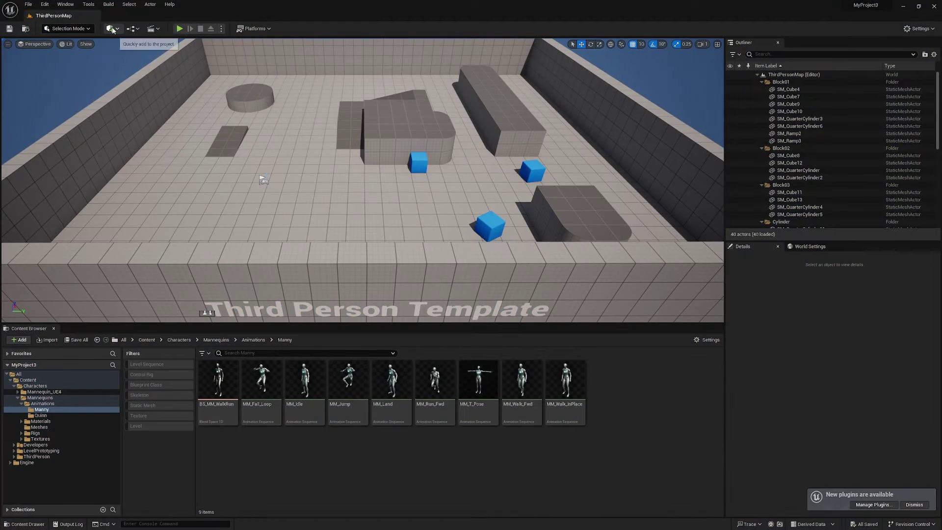
- Import the Trey preset from Quixel Bridge's MetaHuman Presets into the project
left_click(112, 29)
left_click(131, 58)
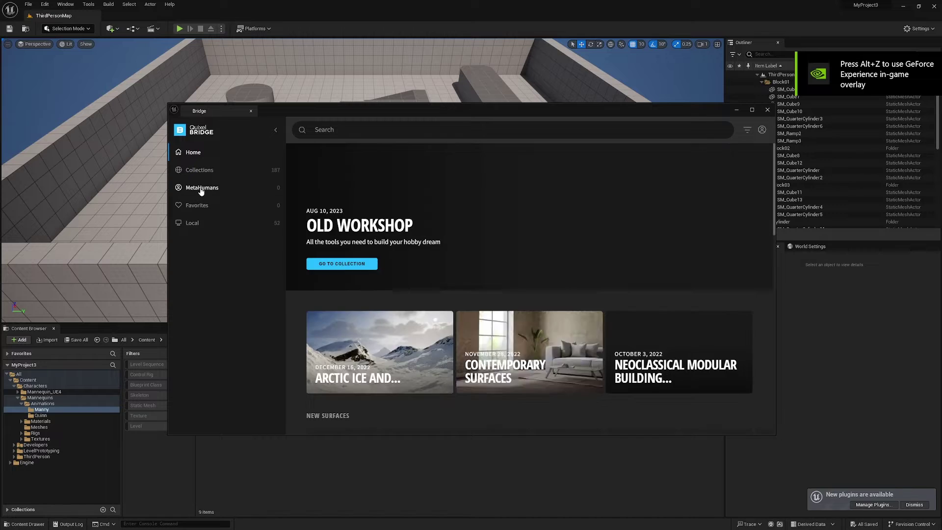
left_click(202, 189)
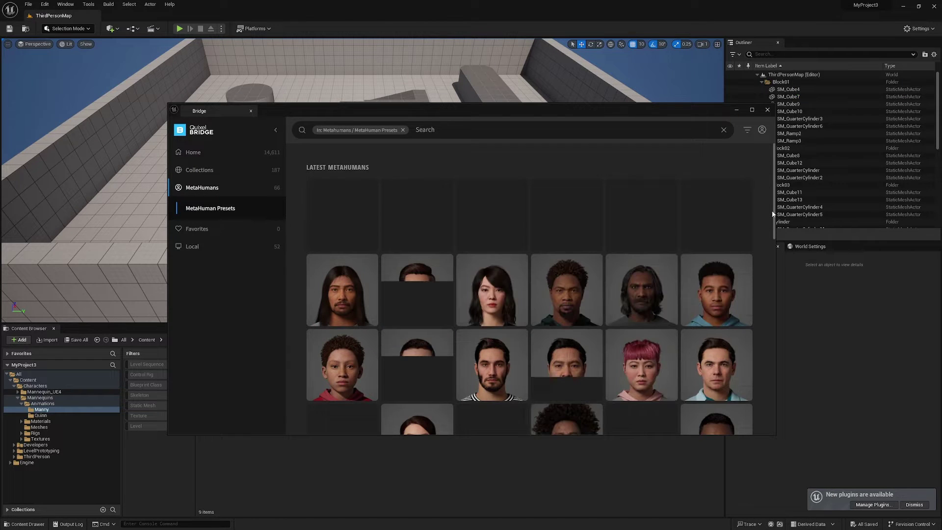
scroll(774, 212, "down", 4)
scroll(774, 416, "down", 10)
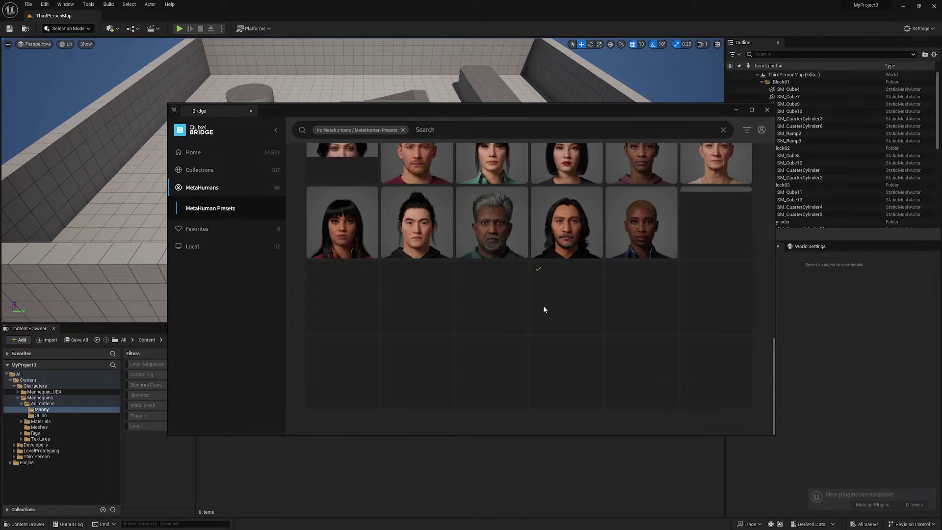
left_click(595, 269)
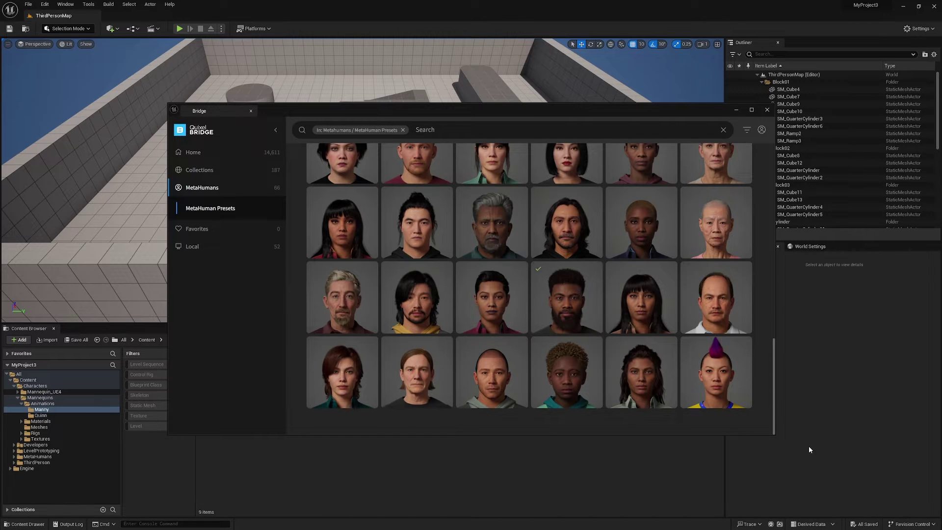
- Close Bridge and open the MetaHumans > Trey folder, selecting BP_Trey
left_click(767, 110)
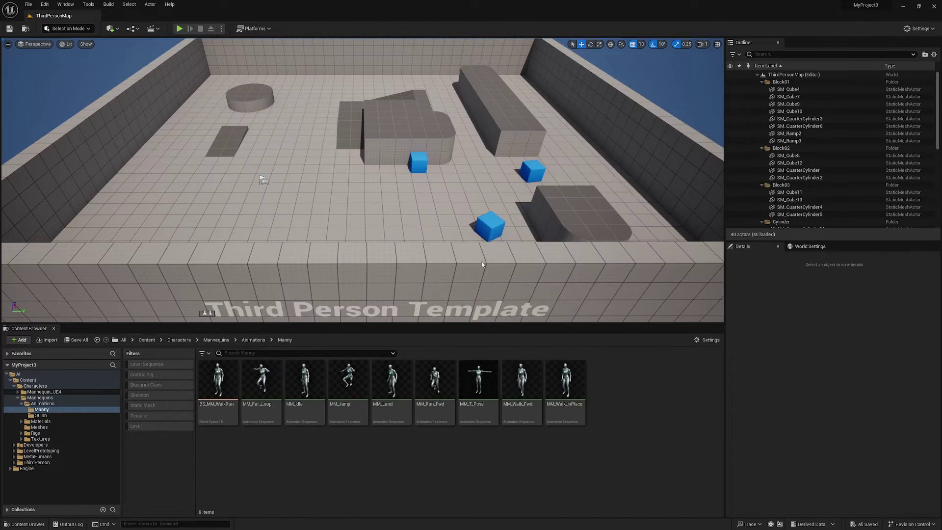
left_click(39, 456)
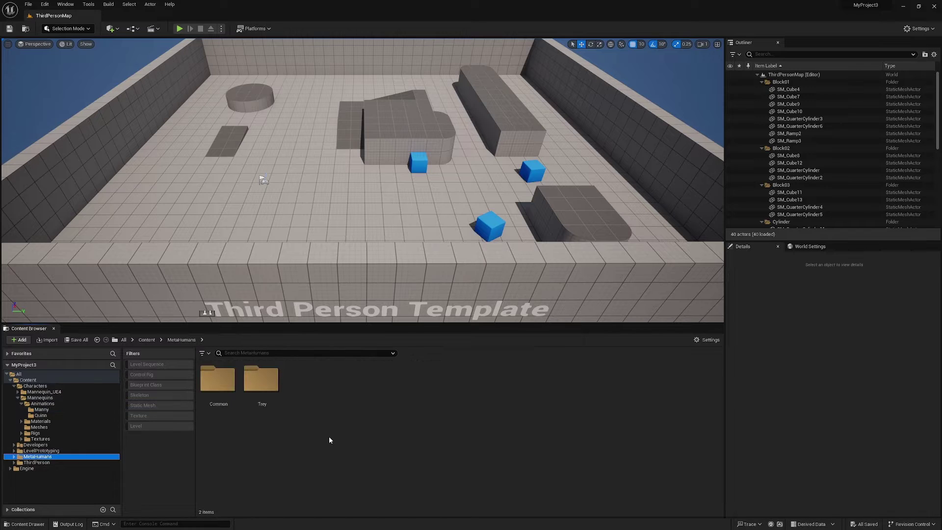
double_click(280, 383)
left_click(566, 383)
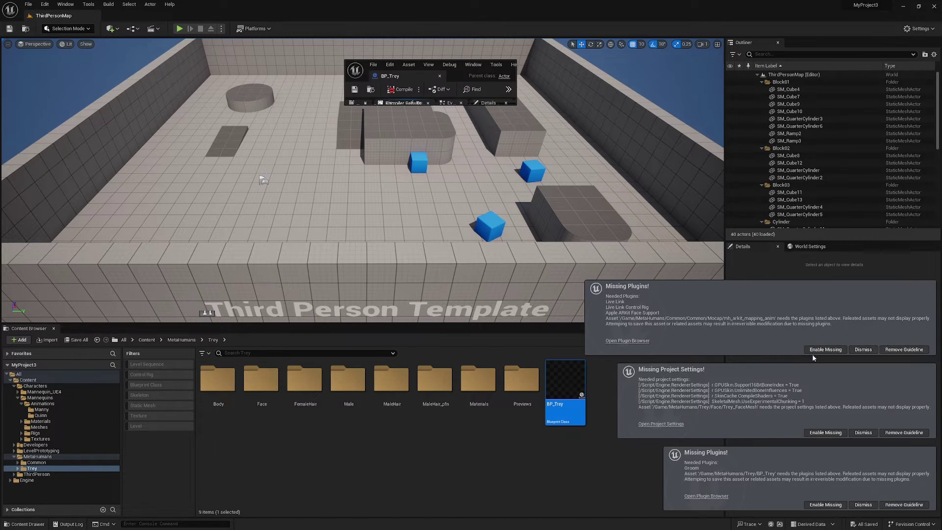
- Enable the missing plugins, project settings and Groom plugin, then restart the editor
left_click(813, 351)
left_click(808, 432)
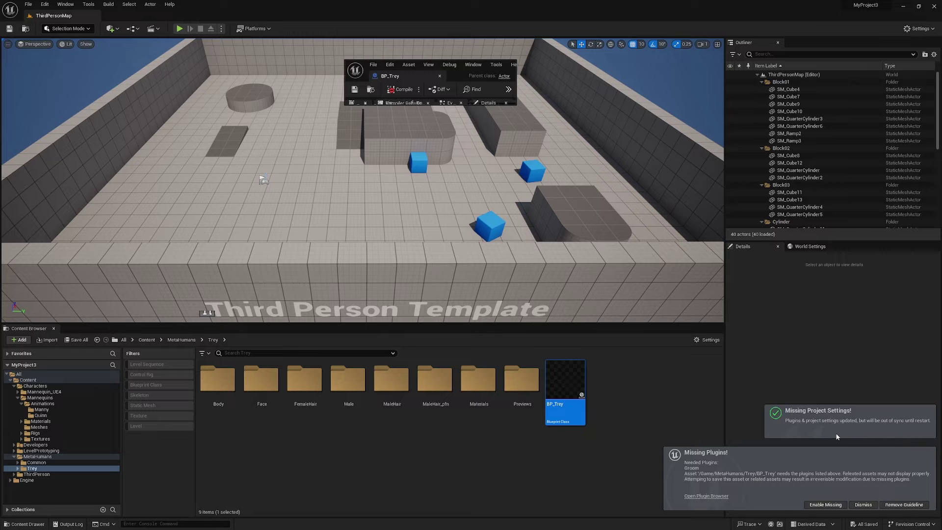
left_click(820, 503)
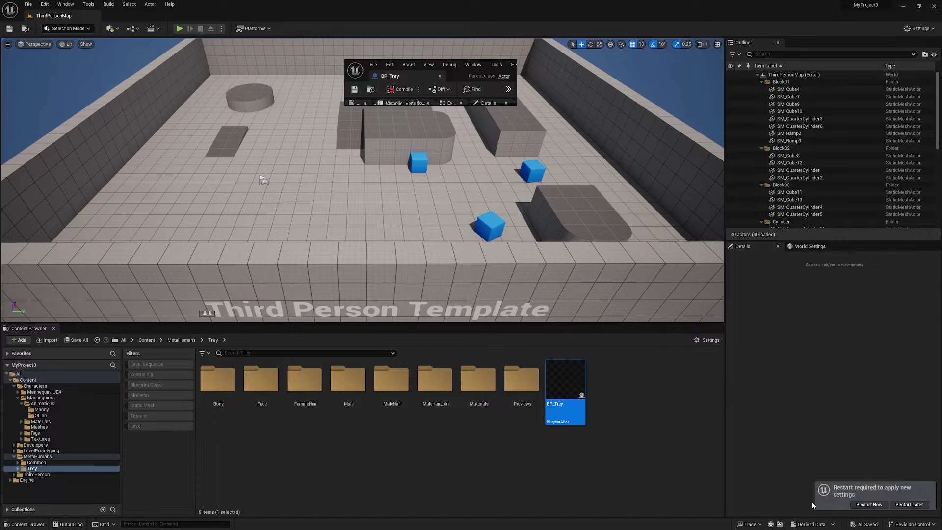
left_click(879, 509)
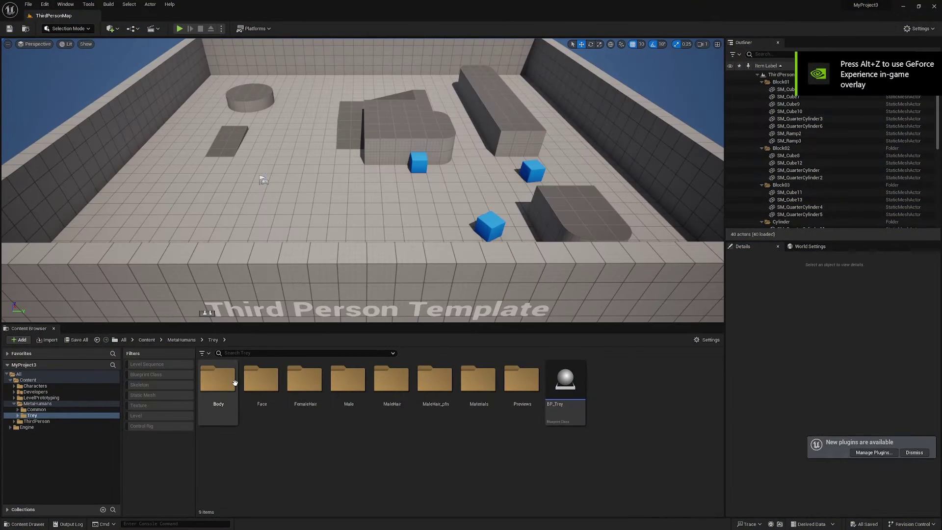
- Open BP_Trey, then browse to the ThirdPerson > Blueprints folder
left_click(562, 390)
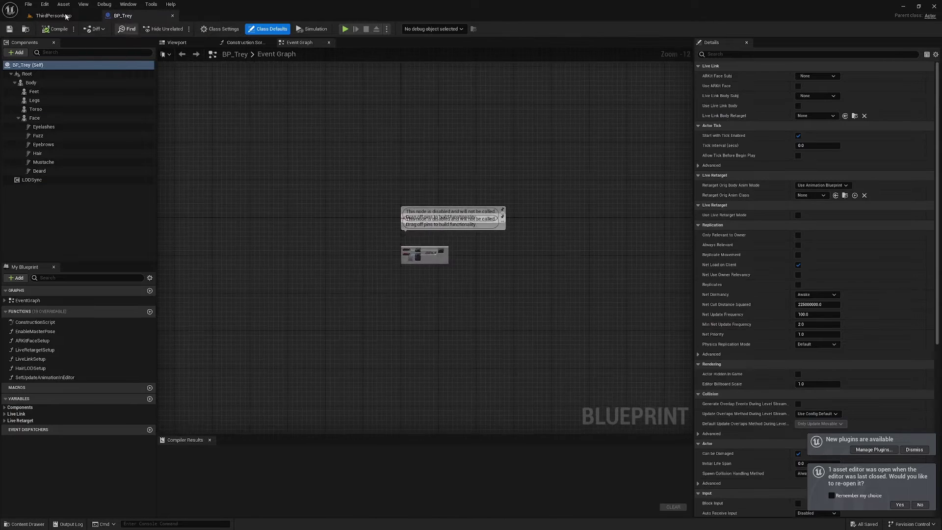
left_click(65, 16)
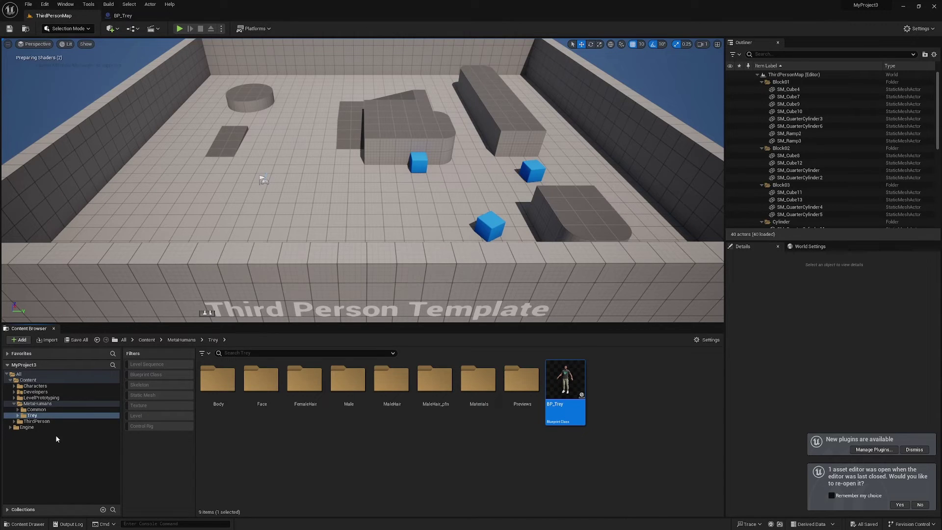
left_click(39, 422)
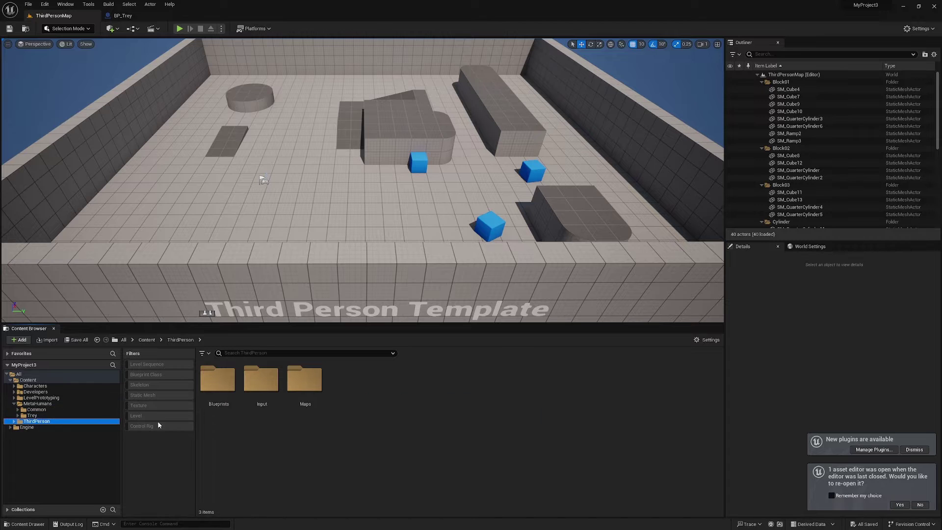
left_click(220, 386)
double_click(220, 386)
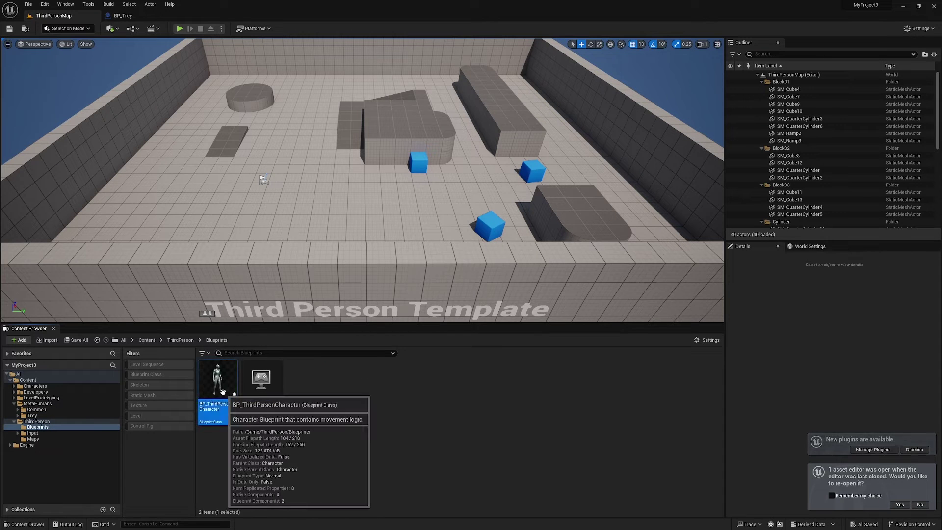
- Open BP_ThirdPersonCharacter and BP_ThirdPersonGameMode, then return to BP_Trey's tab
double_click(216, 403)
left_click(53, 15)
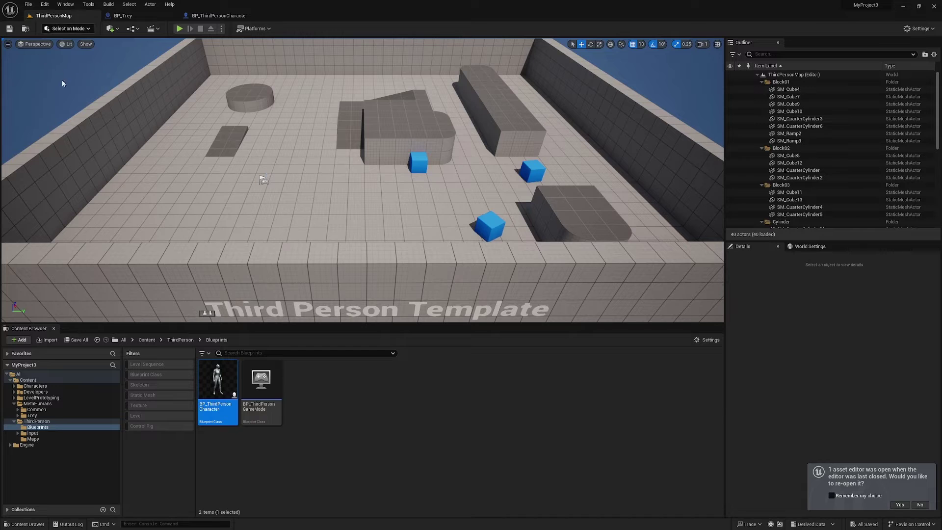
double_click(260, 395)
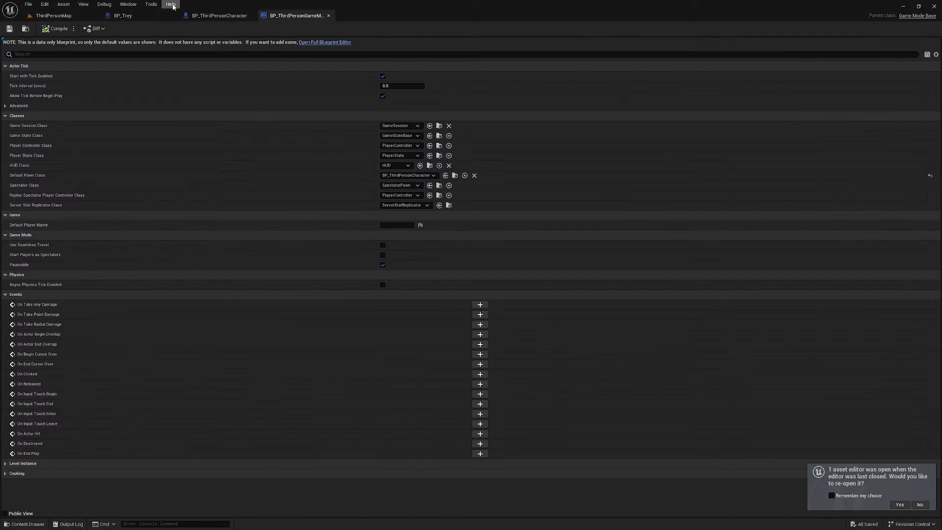
left_click(158, 18)
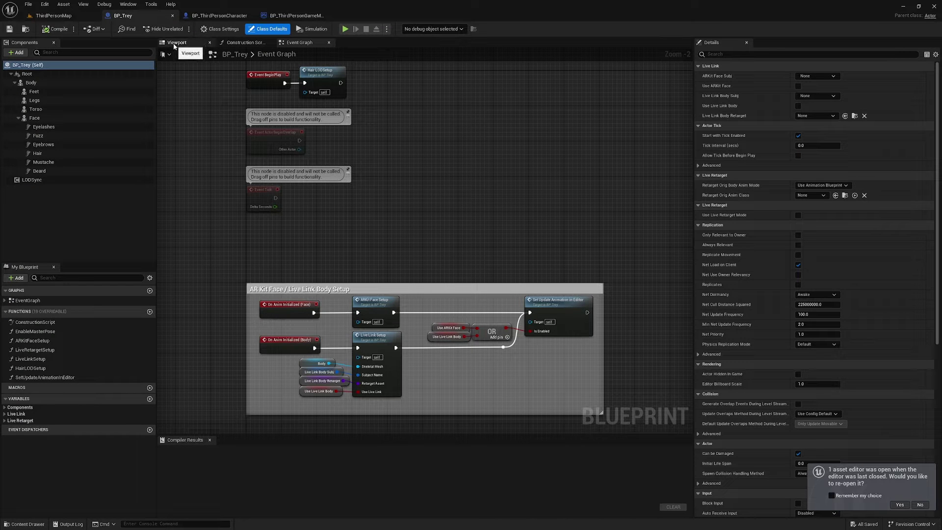
- Set BP_Trey's parent class to BP_ThirdPersonCharacter in Class Settings
left_click(220, 29)
left_click(816, 76)
type("third")
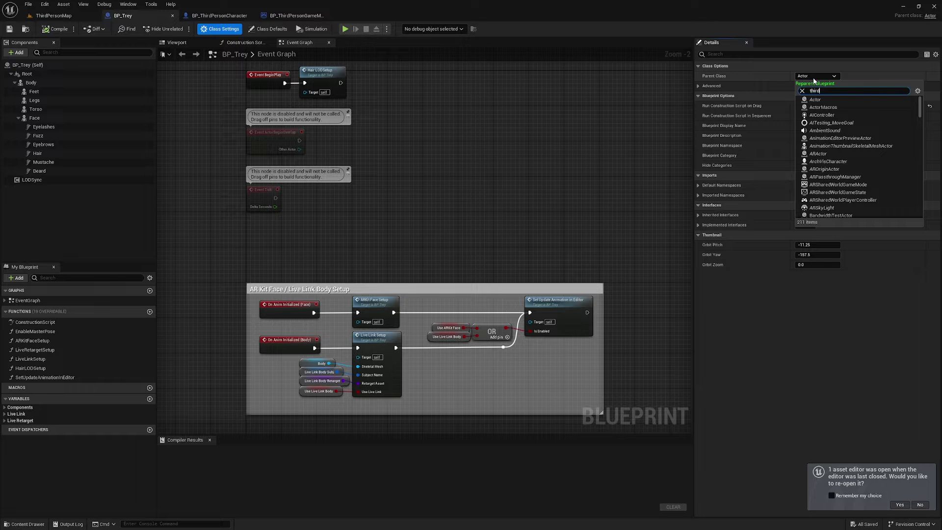
left_click(834, 100)
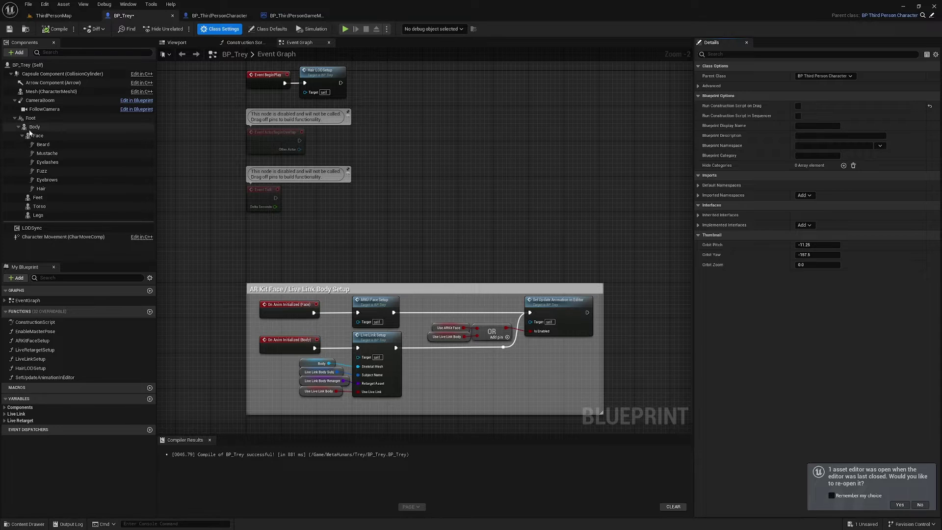
- Attach the Body component under the character Mesh and delete the leftover Root
left_click(56, 128)
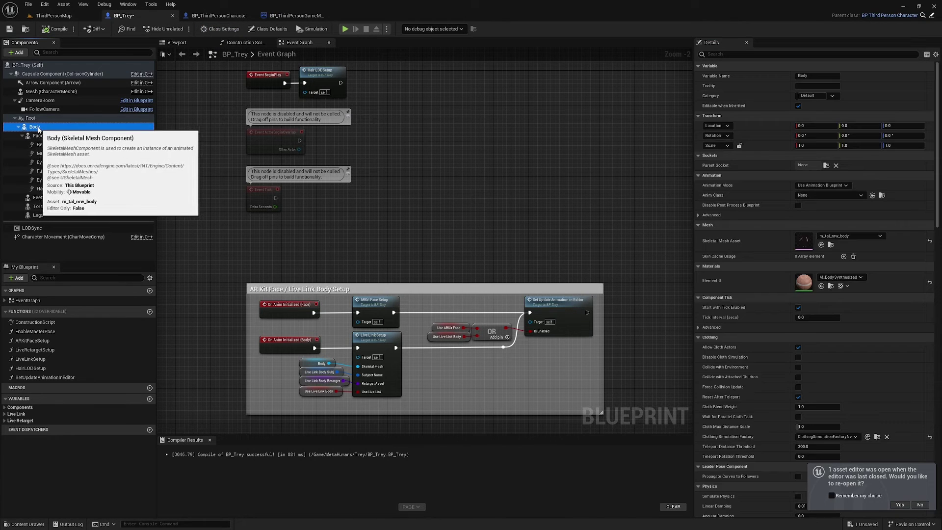
mouse_move(56, 129)
left_mouse_down()
mouse_move(91, 100)
mouse_move(70, 93)
left_mouse_up()
left_click(33, 216)
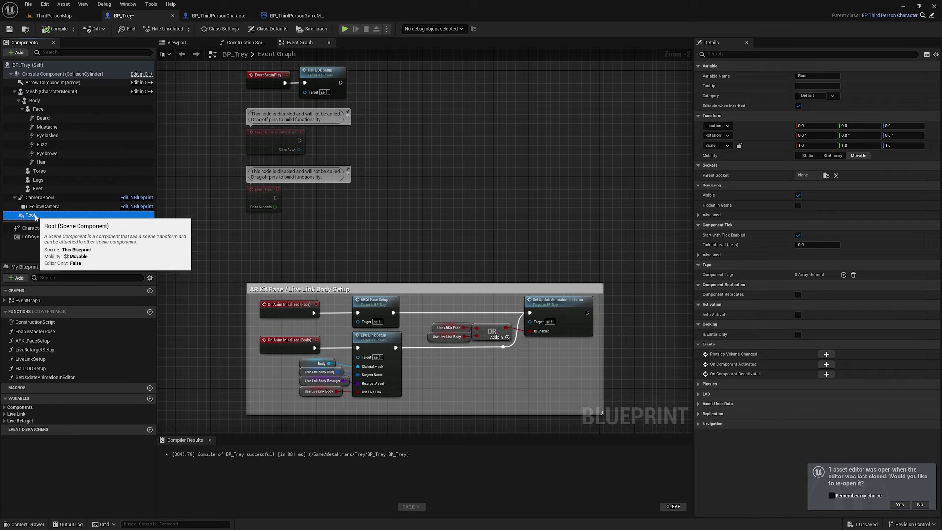
key("Delete")
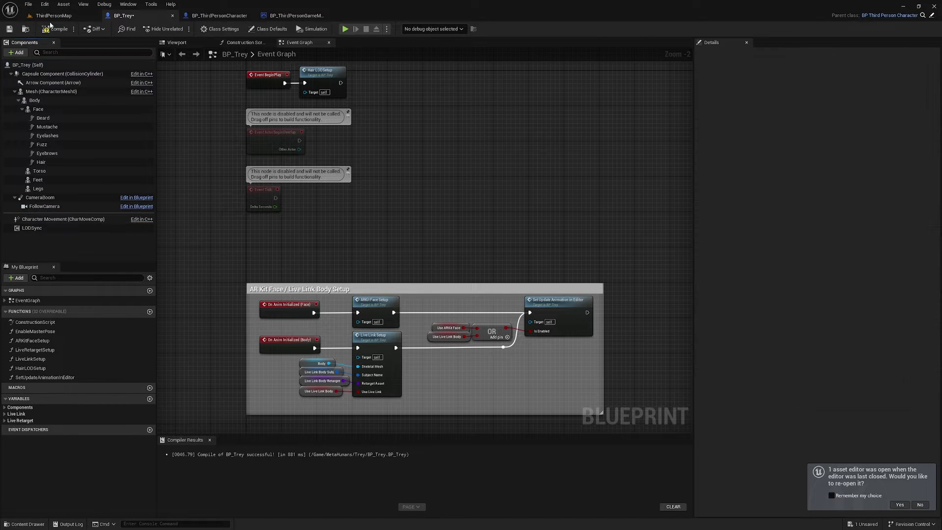
- Fix BP_Trey's compile error by adding a Mesh reference node, then save
left_click(47, 31)
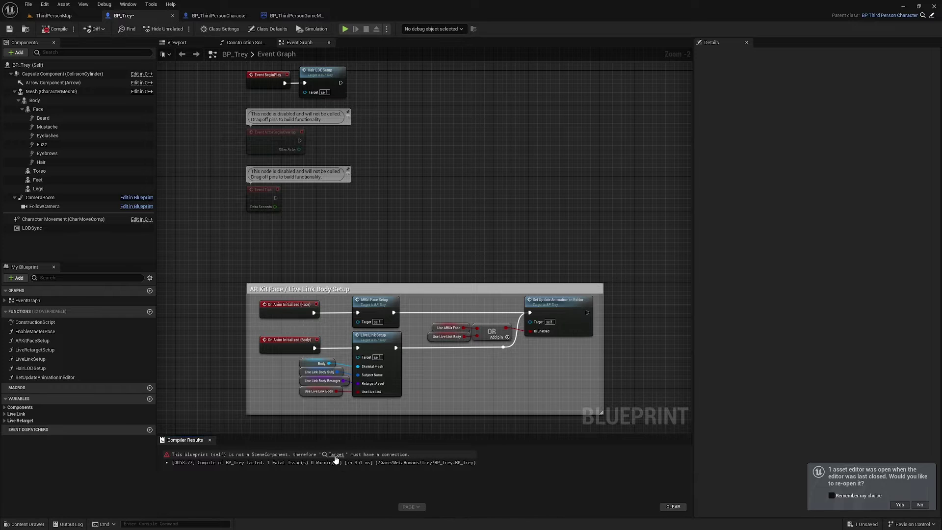
left_click(337, 455)
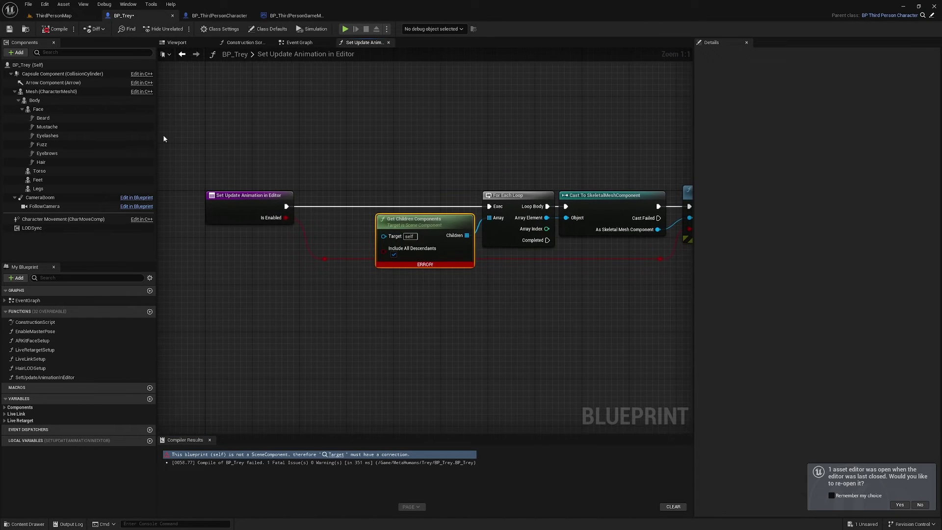
mouse_move(47, 93)
left_mouse_down()
mouse_move(315, 185)
mouse_move(322, 226)
mouse_move(384, 237)
left_mouse_up()
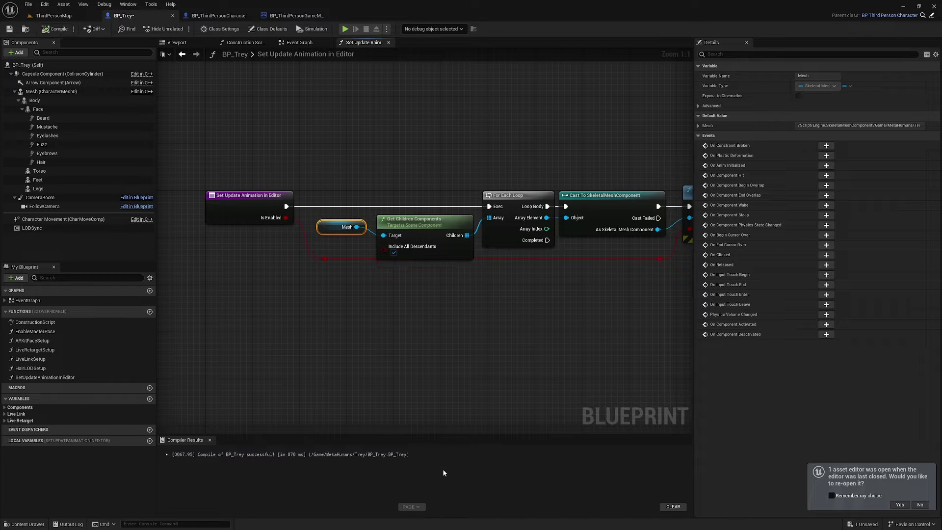
left_click(9, 29)
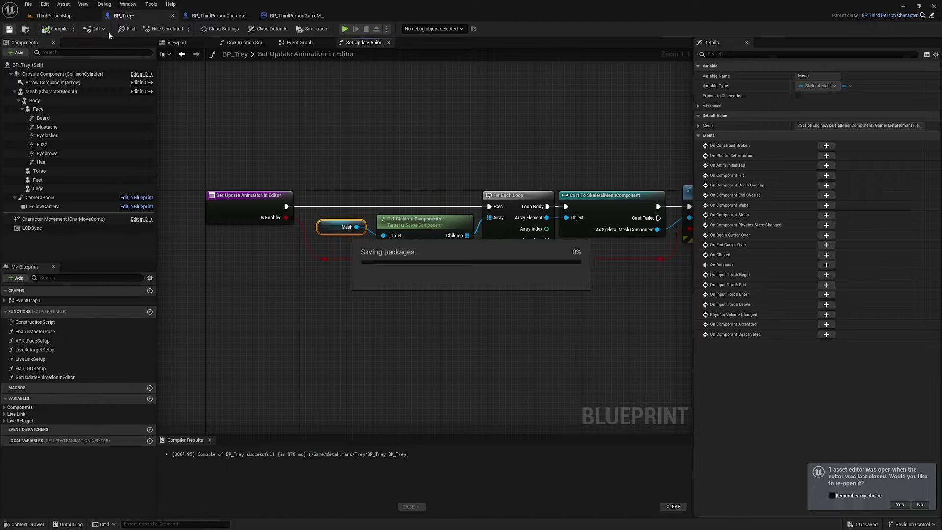
- Reset the Body mesh's Location Z and Rotation Z to zero
left_click(176, 42)
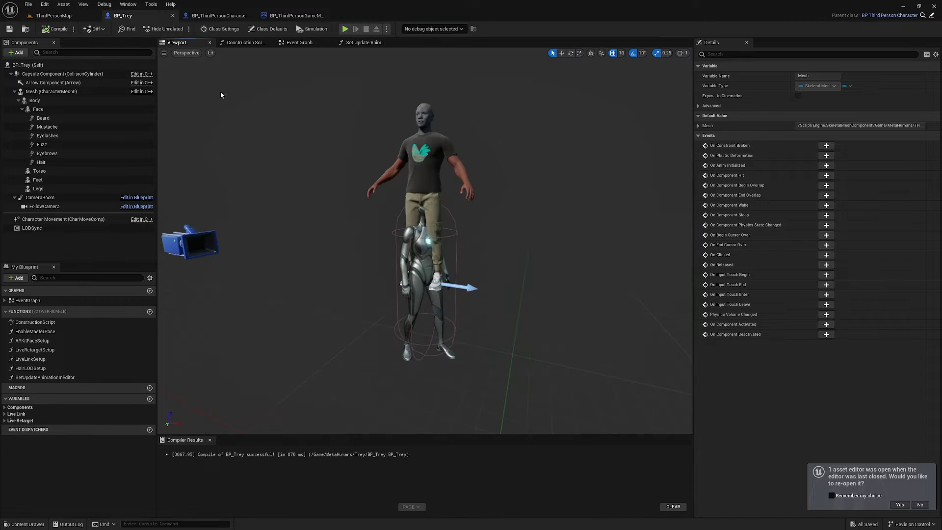
left_click(35, 101)
left_click(929, 126)
left_click(930, 136)
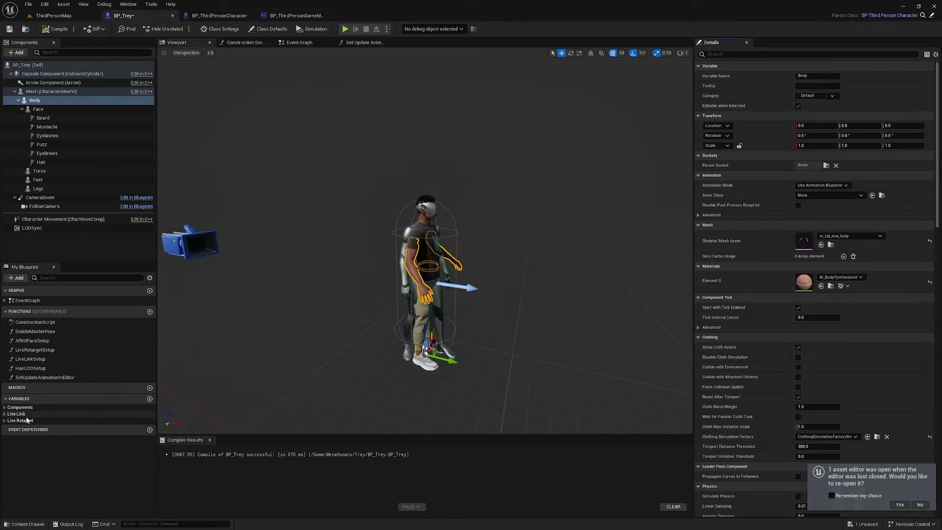
- Turn on UseLiveRetargetMode's default value in the Live Retarget variables
left_click(5, 421)
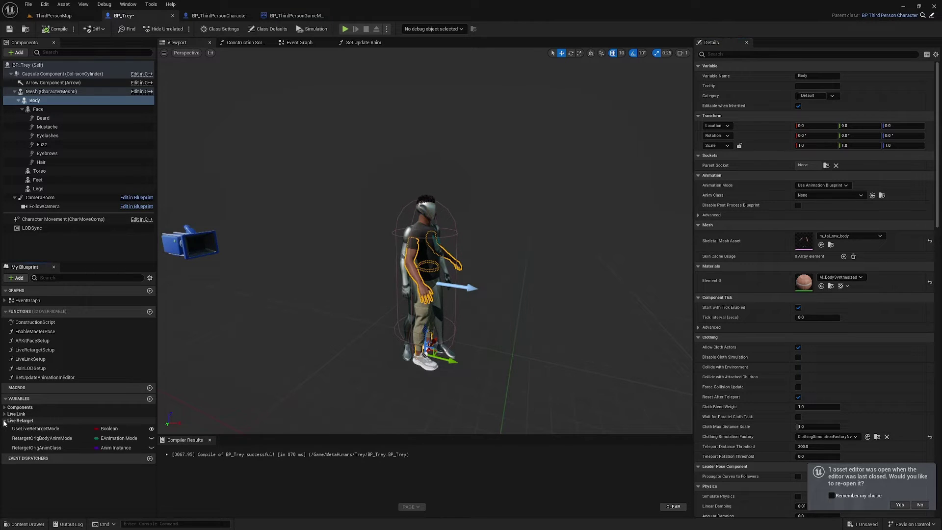
left_click(45, 429)
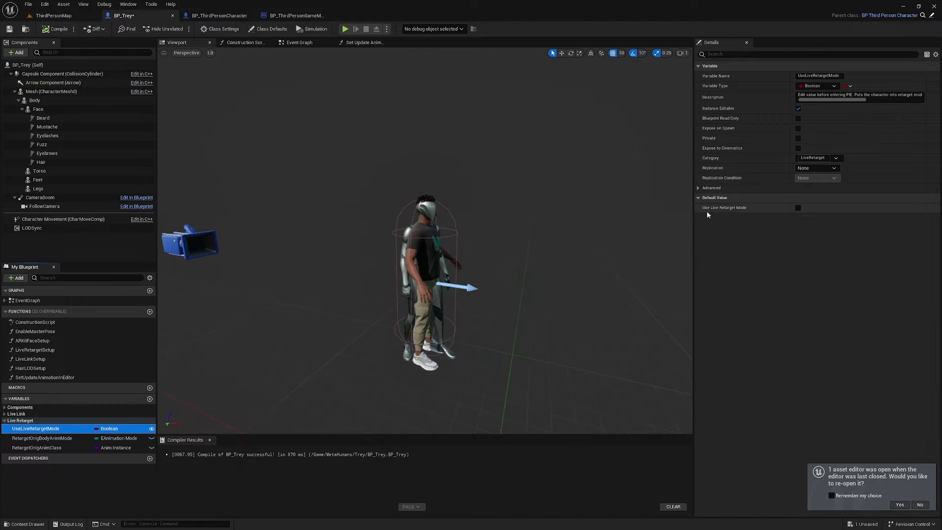
left_click(797, 211)
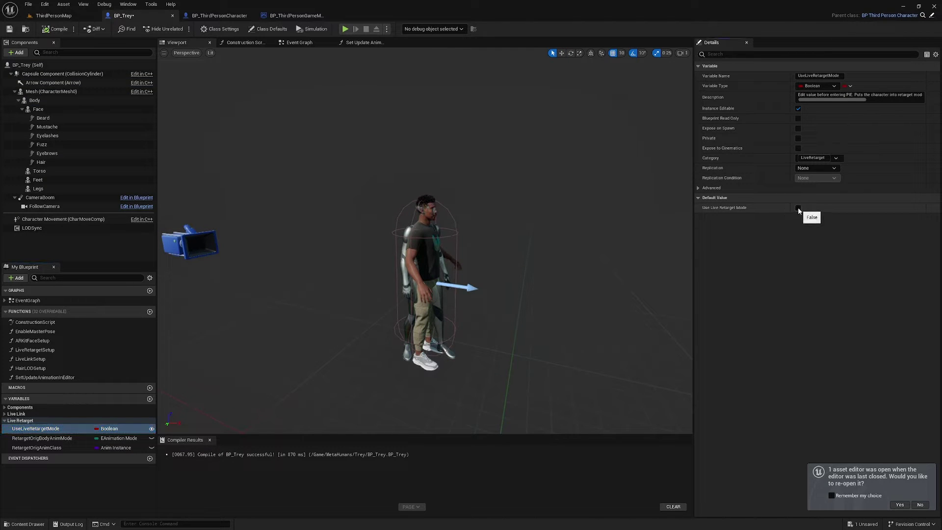
left_click(798, 209)
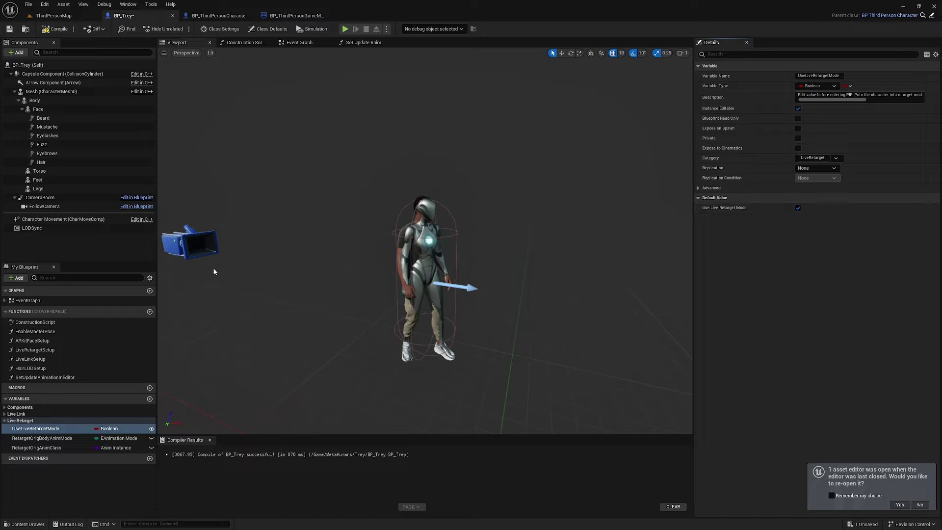
- From the LiveRetargetSetup graph, browse to the RTG MetaHuman asset in the Common folder
double_click(44, 350)
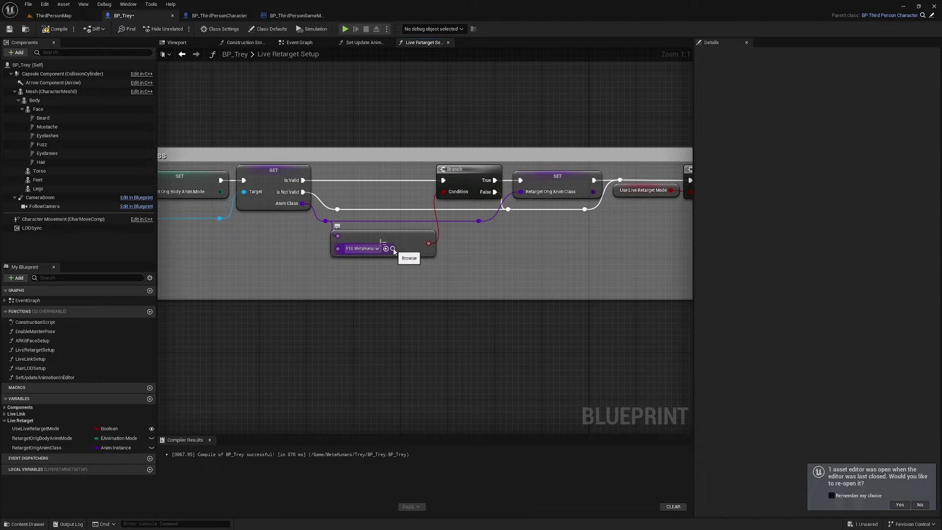
left_click(393, 248)
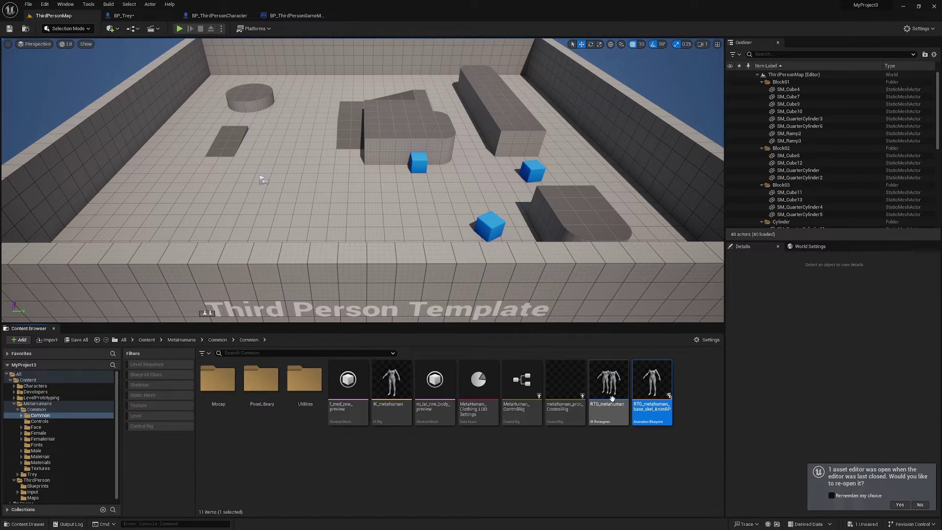
mouse_move(610, 390)
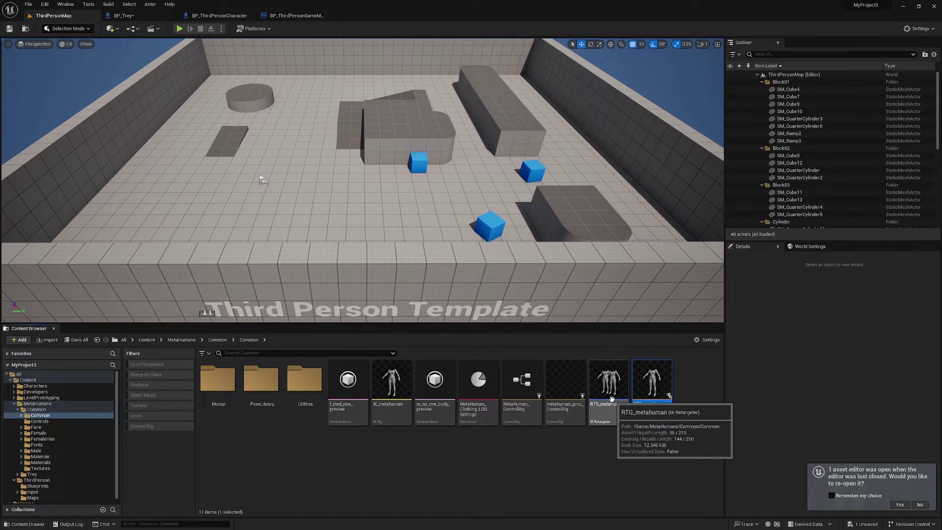
- Duplicate RTG_metahuman with Ctrl+D and name the copy RTG_MannytoMetahuman
left_click(607, 415)
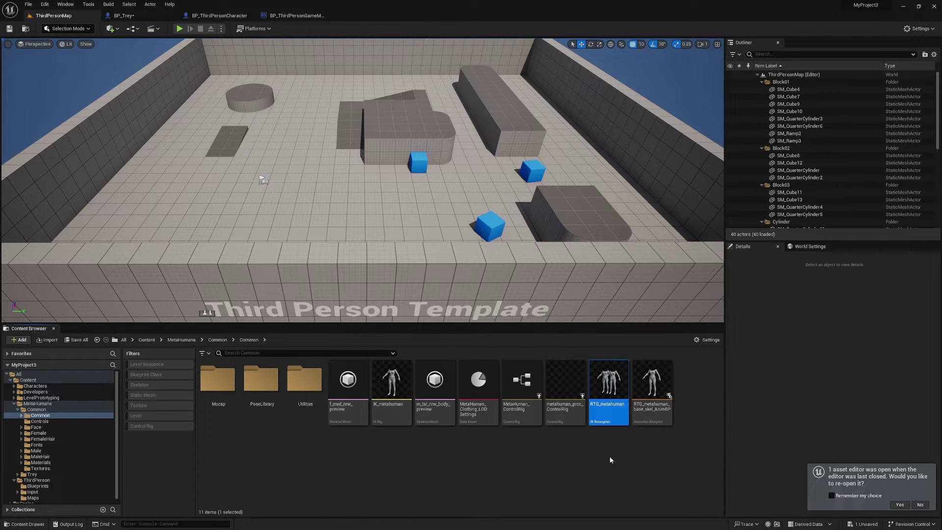
key("ctrl+d")
type("rtgMetahuman")
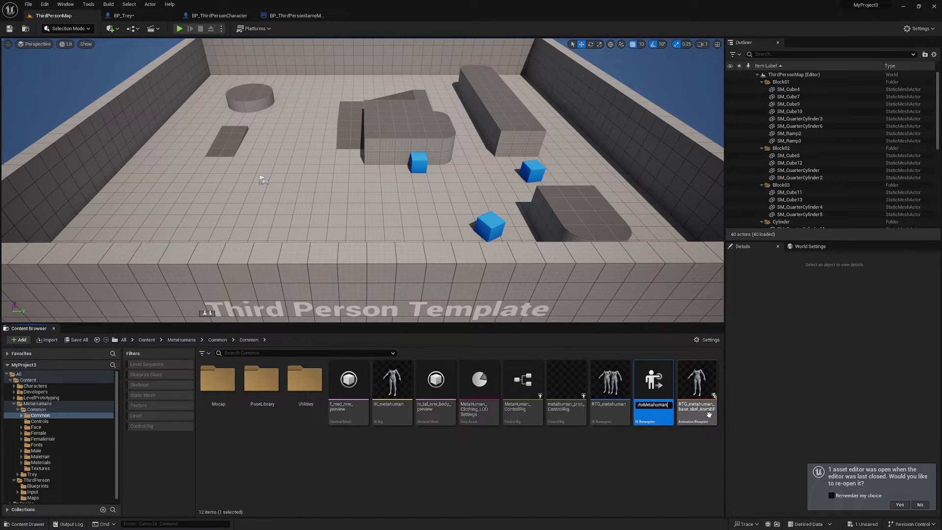
key("Return")
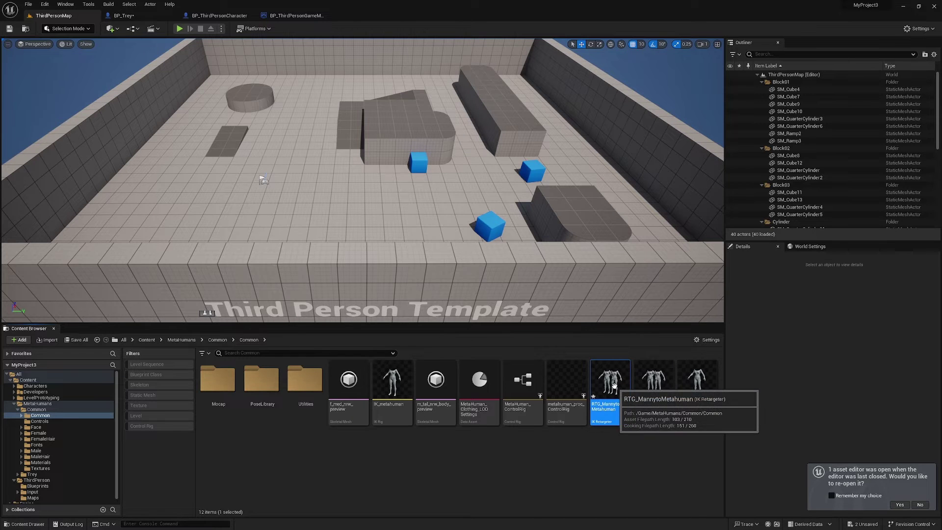
- Set RTG_MannytoMetahuman's Source IKRig Asset to IK_Mannequin
double_click(614, 386)
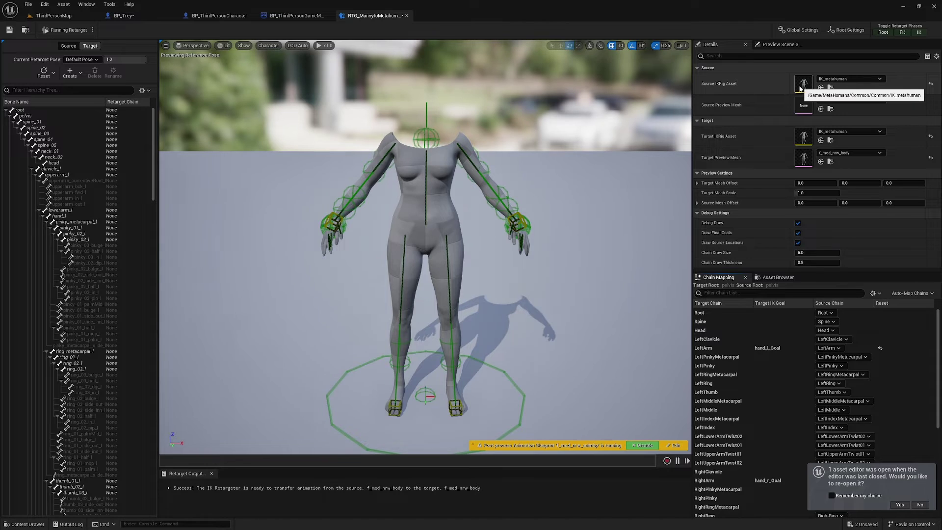
left_click(844, 78)
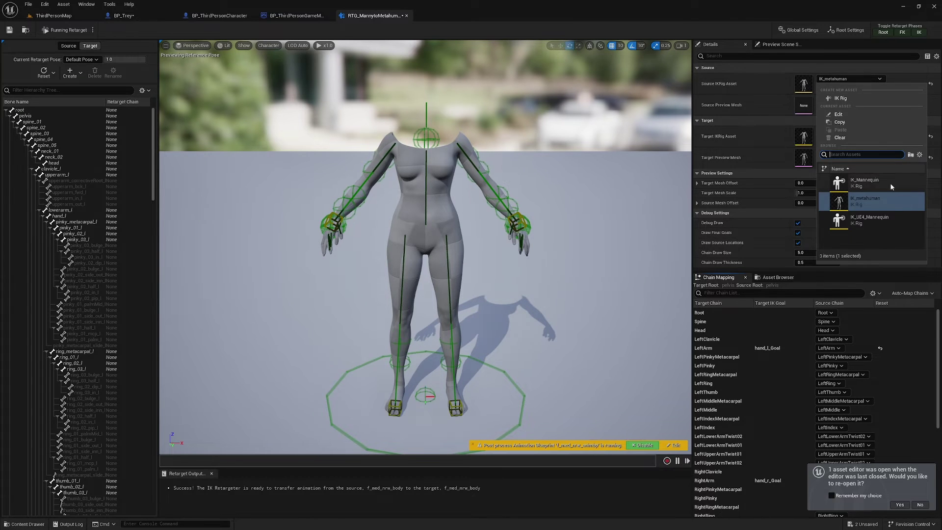
left_click(880, 183)
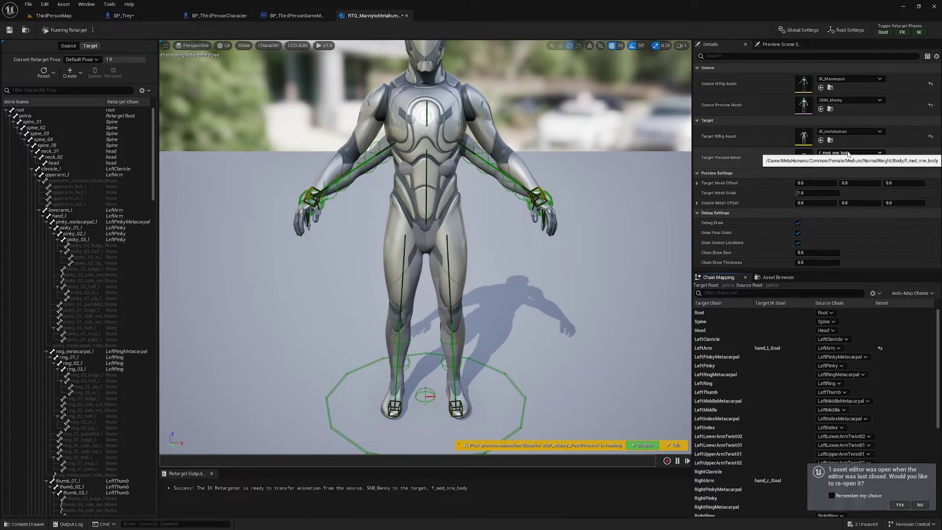
left_click(138, 15)
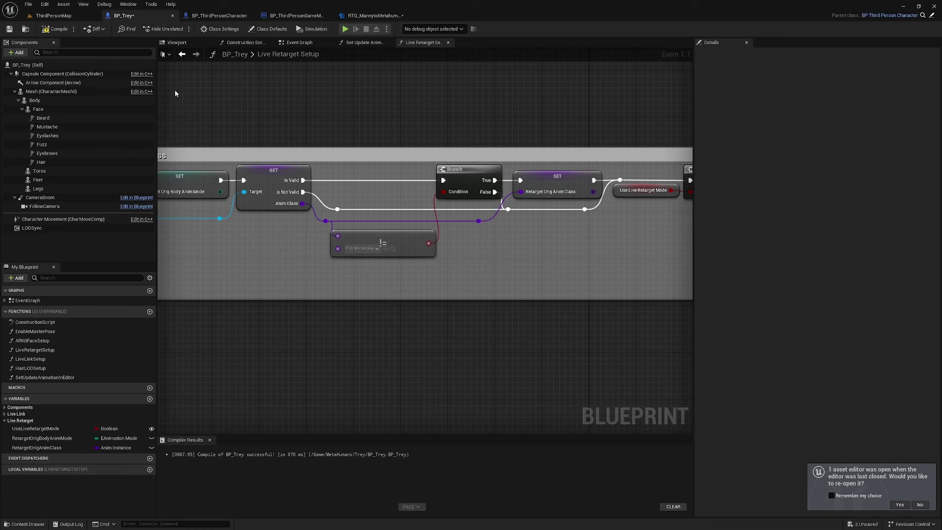
left_click(177, 43)
left_click(398, 262)
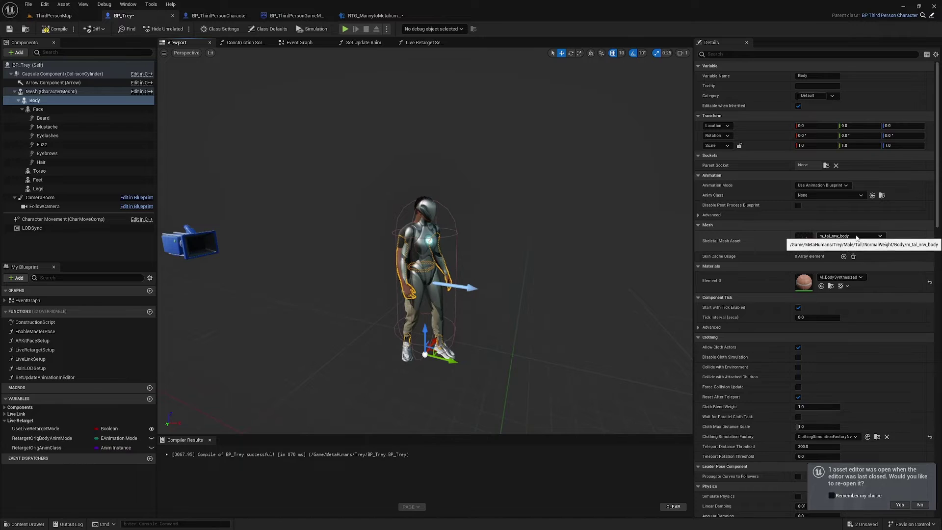
- Set the retargeter's Target Preview Mesh to m_tal_nrw_body_preview
left_click(373, 15)
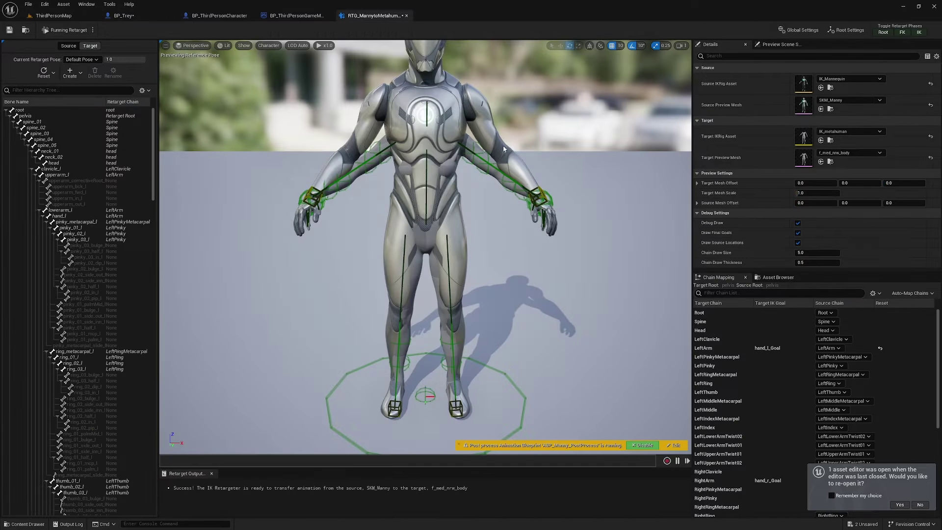
left_click(849, 153)
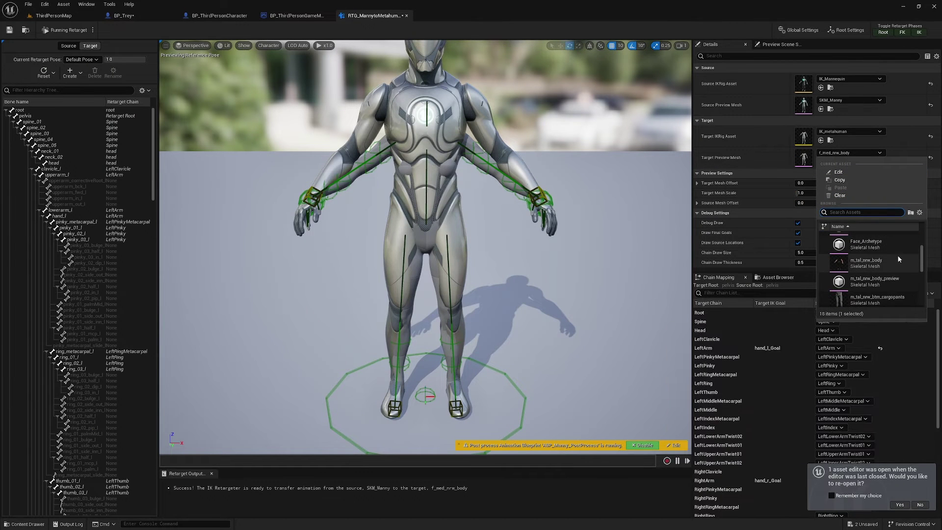
mouse_move(869, 263)
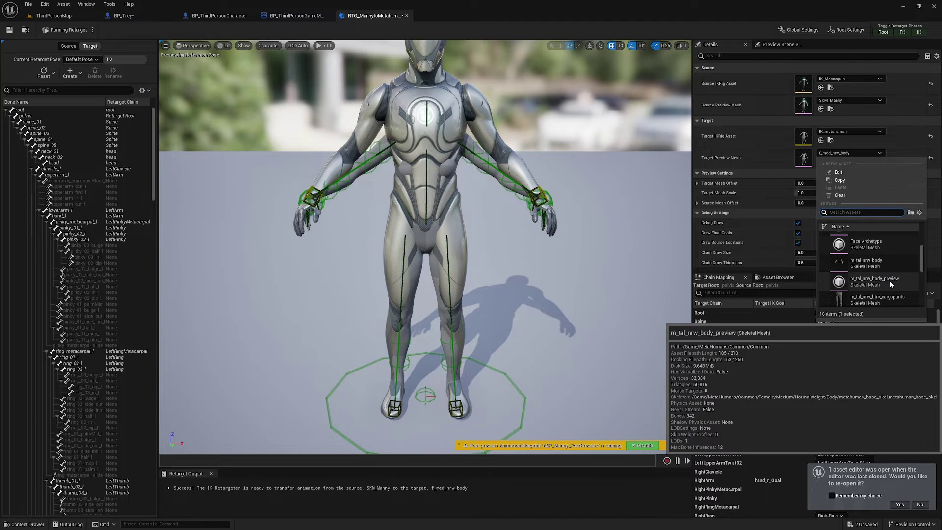
left_click(890, 280)
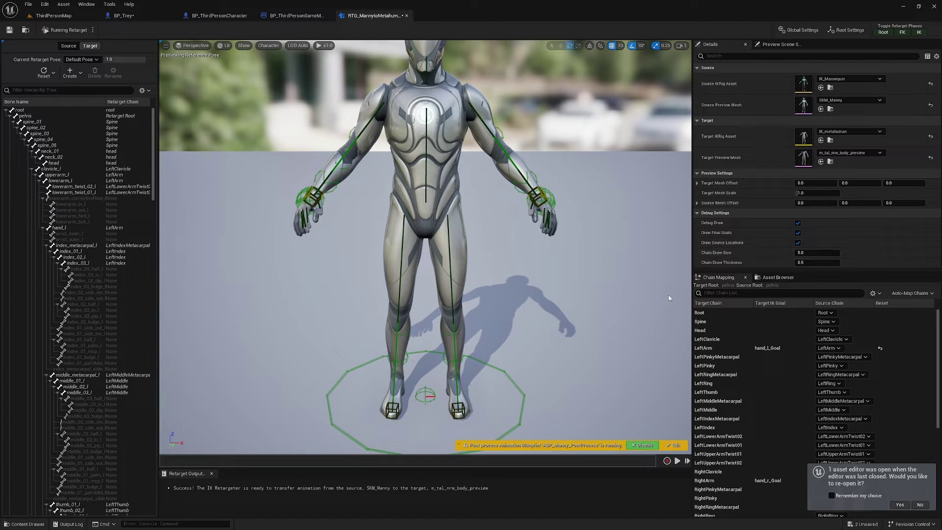
- Set the Root chain's translation mode to Globally Scaled
left_click(710, 314)
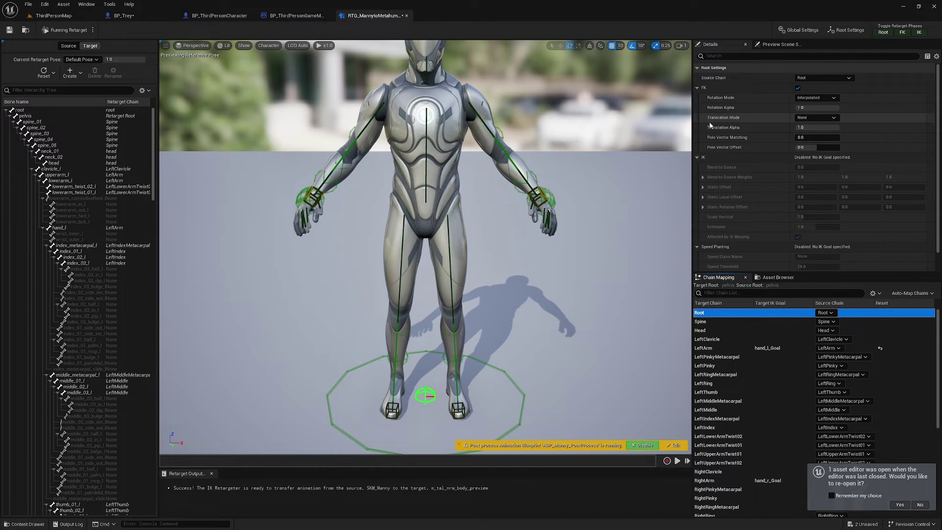
left_click(803, 119)
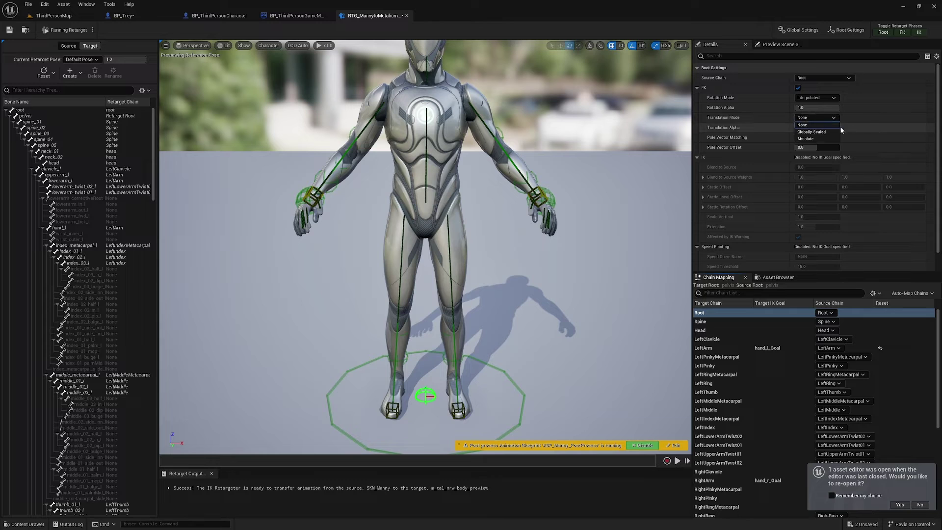
left_click(815, 132)
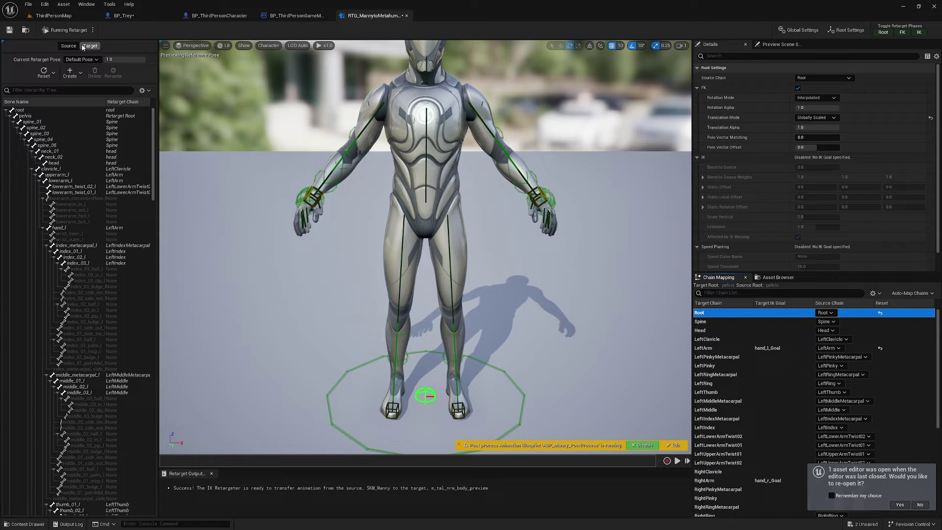
- Switch to retarget pose editing and display all bones of the MetaHuman skeleton
left_click(92, 30)
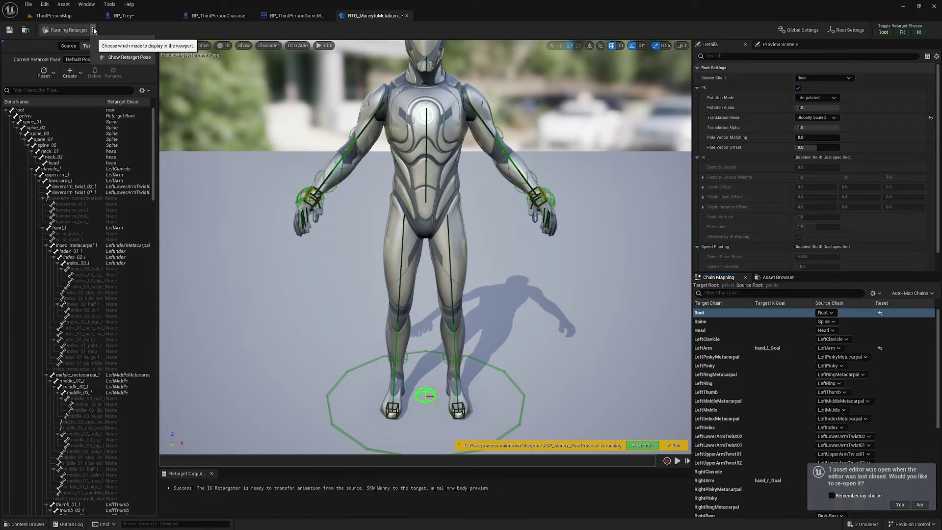
left_click(130, 51)
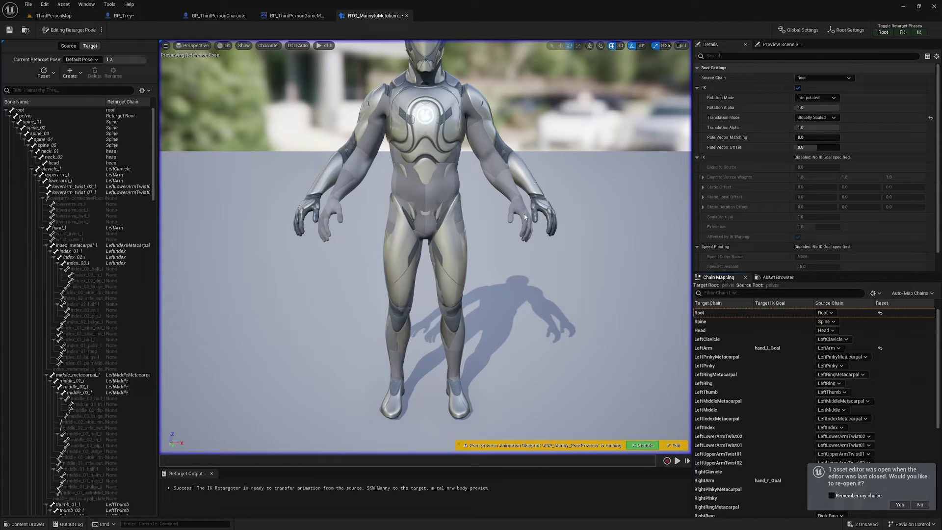
left_click(269, 46)
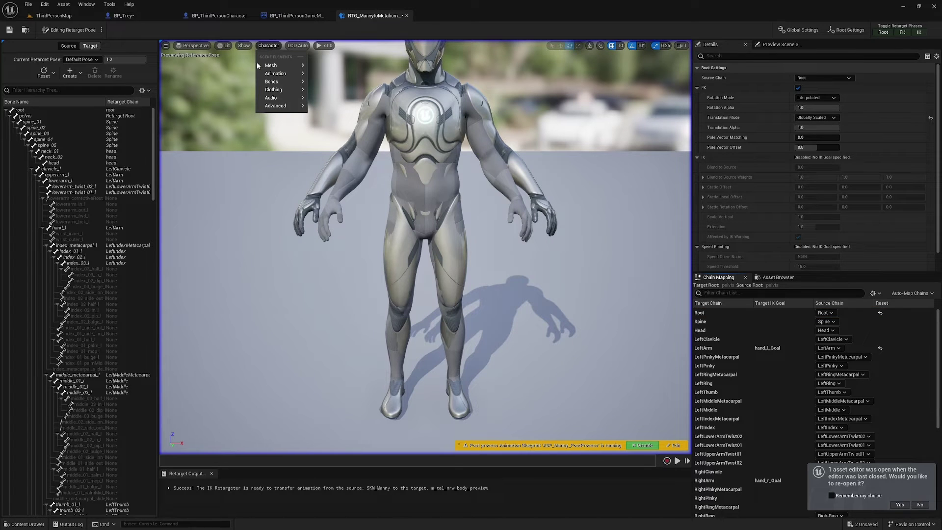
mouse_move(273, 81)
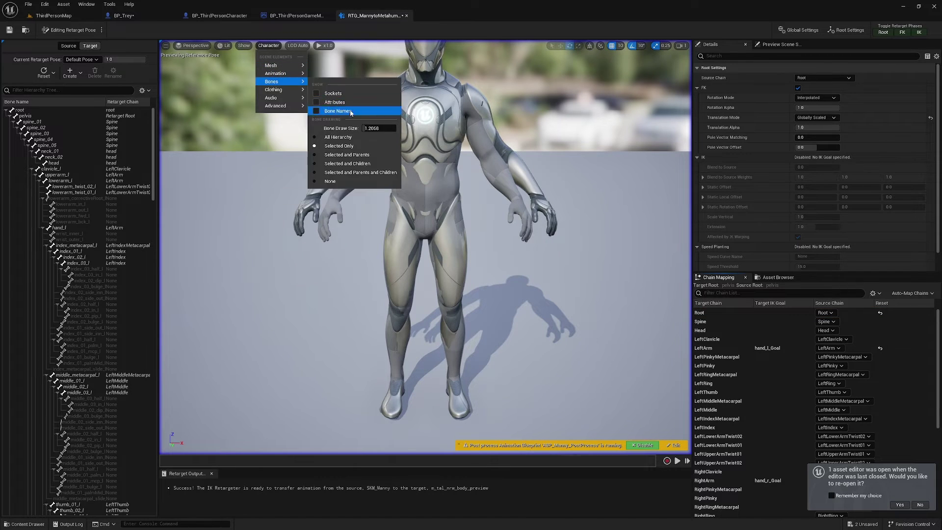
left_click(338, 137)
- Rotate the left upper arm bone outward about ten degrees with the gizmo
left_click(372, 128)
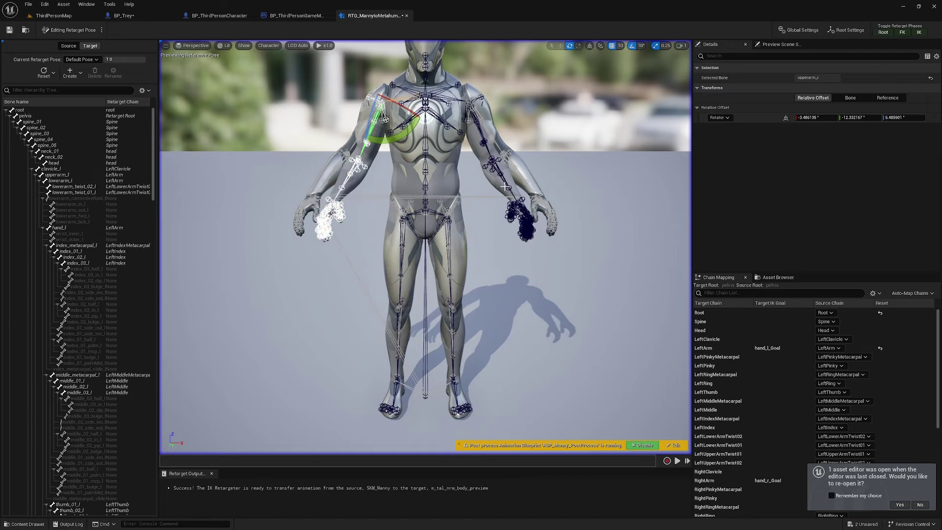
mouse_move(507, 187)
left_mouse_down("alt")
mouse_move(588, 191)
mouse_move(564, 196)
left_mouse_up("alt")
mouse_move(422, 143)
left_mouse_down()
mouse_move(407, 122)
mouse_move(371, 180)
mouse_move(387, 162)
left_mouse_up()
left_click_drag(442, 245, 539, 246, "alt")
mouse_move(442, 246)
left_mouse_down("alt")
mouse_move(406, 193)
mouse_move(417, 198)
mouse_move(392, 177)
left_mouse_up("alt")
left_click(406, 193)
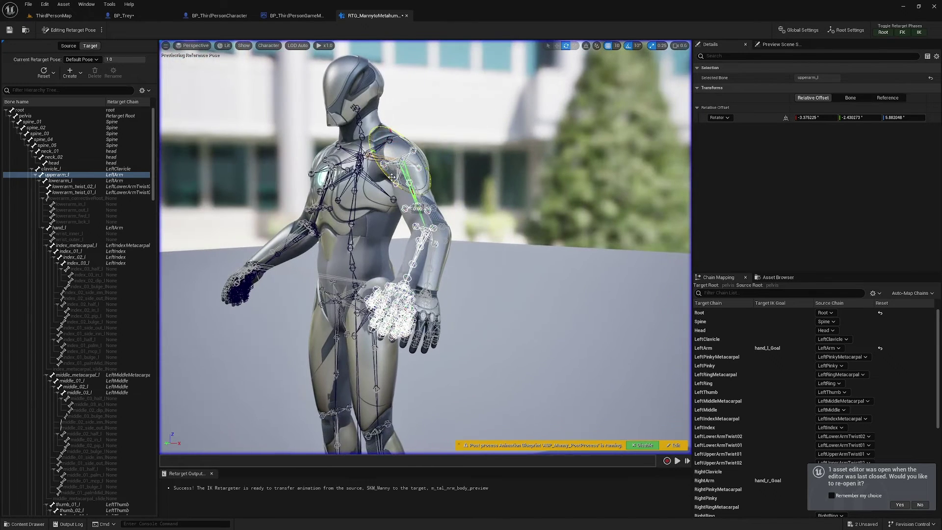
left_click_drag(416, 207, 421, 210)
mouse_move(492, 267)
left_mouse_down("alt")
mouse_move(461, 268)
mouse_move(471, 231)
mouse_move(383, 235)
mouse_move(427, 235)
mouse_move(427, 216)
mouse_move(429, 241)
mouse_move(429, 189)
mouse_move(400, 186)
mouse_move(405, 288)
left_mouse_up("alt")
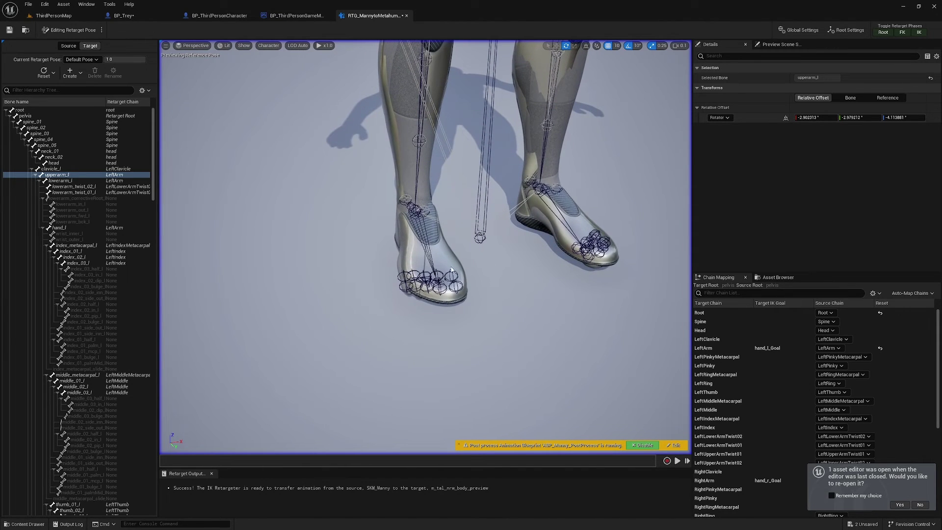
- Give the right foot a -2.5 rotation offset and the left foot -2.0
left_click(400, 273)
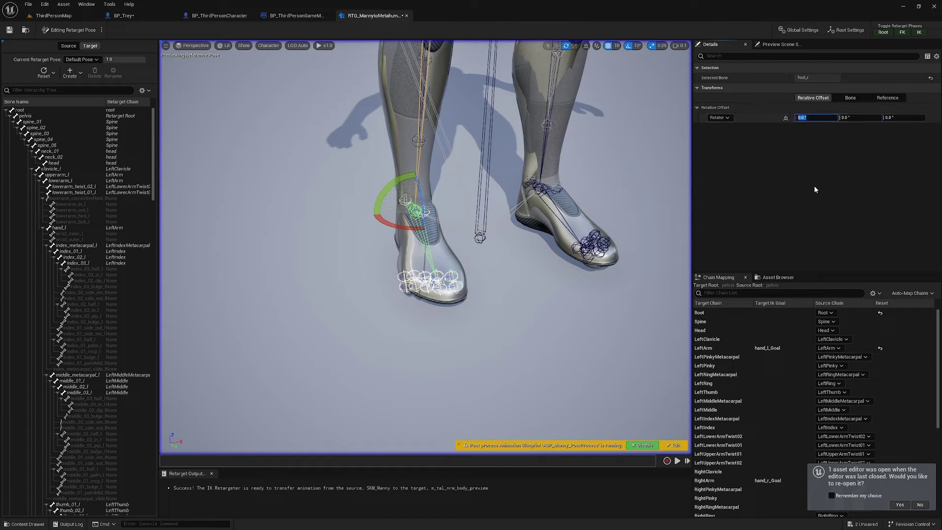
type("-2.5")
key("Return")
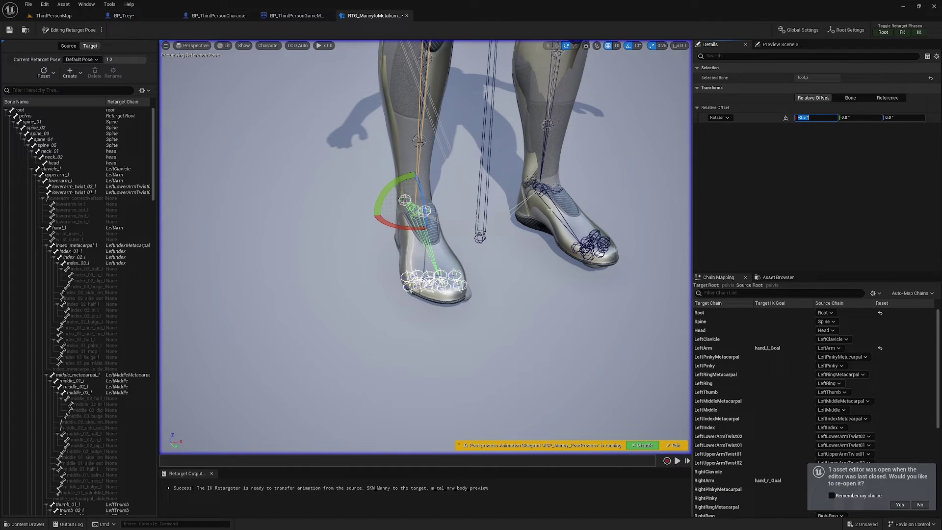
left_click(539, 186)
type("-2.5")
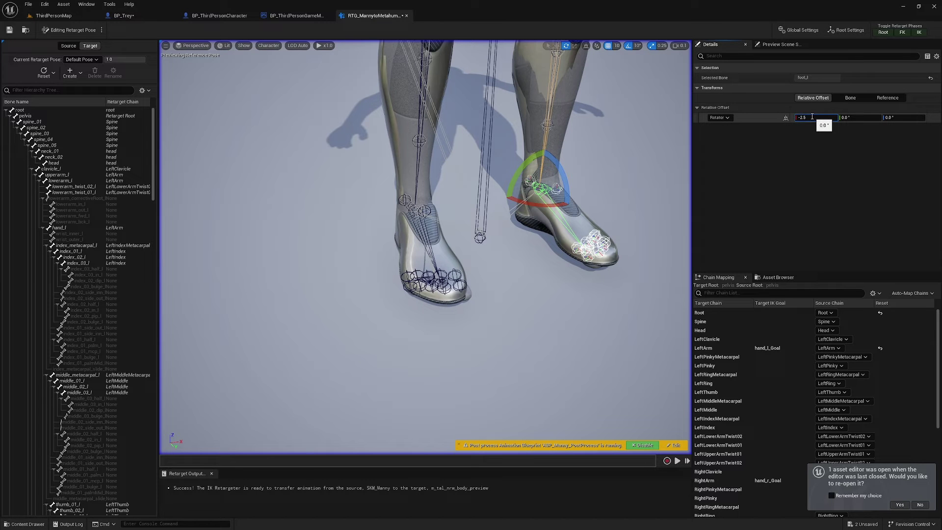
key("Return")
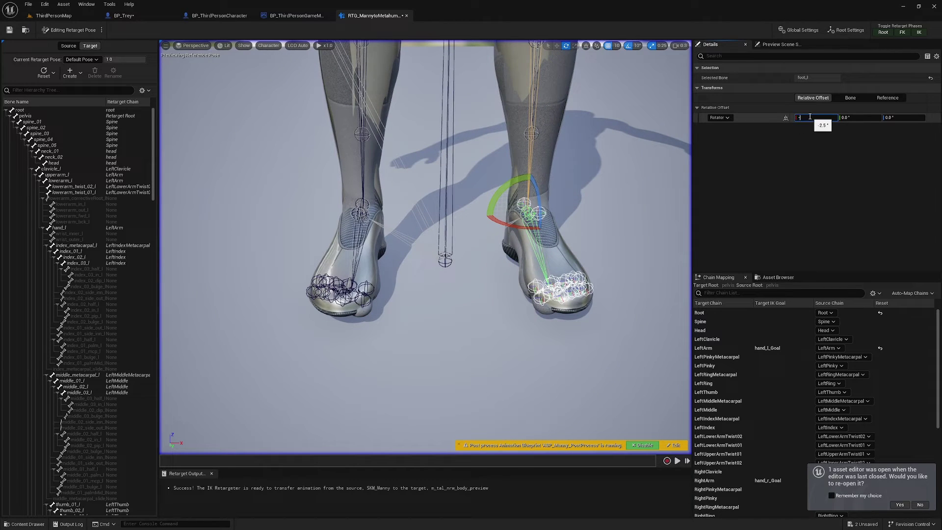
type("2")
key("Return")
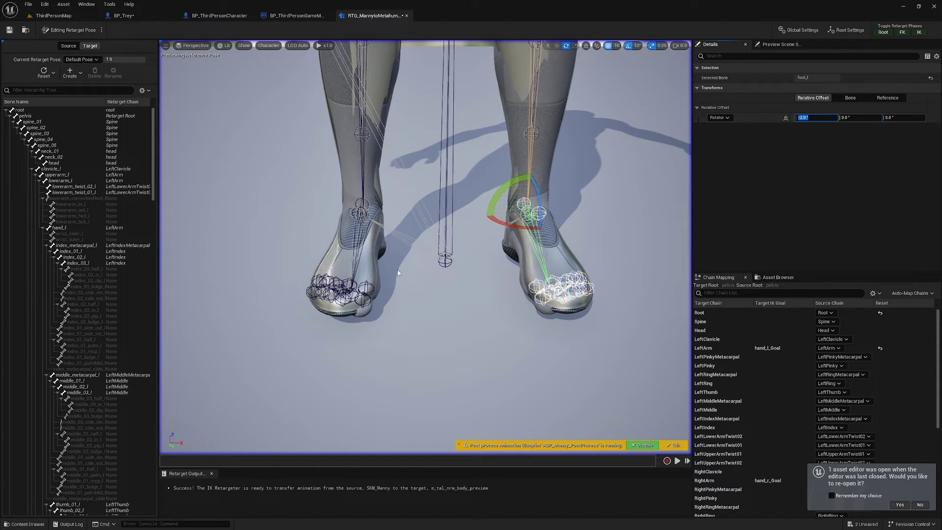
- Correct the right foot's rotation offset to -2.0 and frame the whole character
left_click(355, 261)
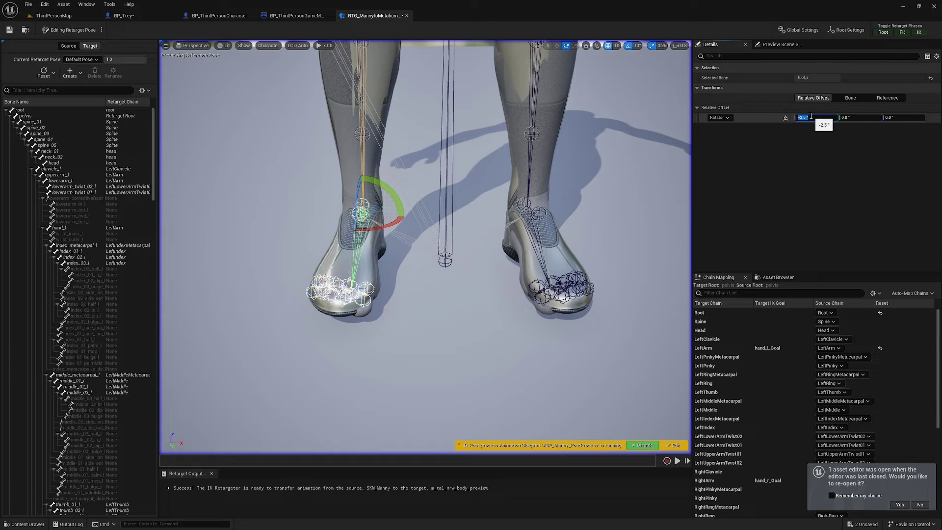
type("2")
key("Return")
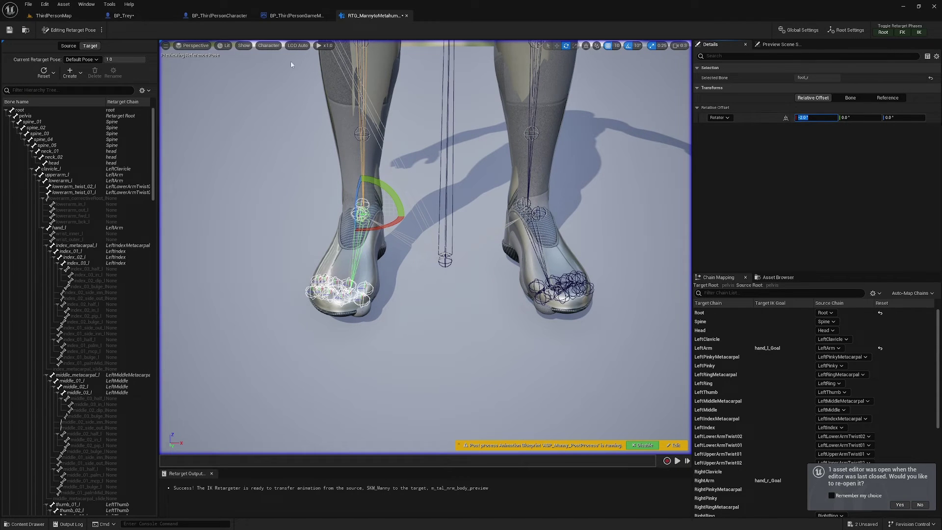
scroll(331, 117, "down", 3)
scroll(331, 117, "down", 2)
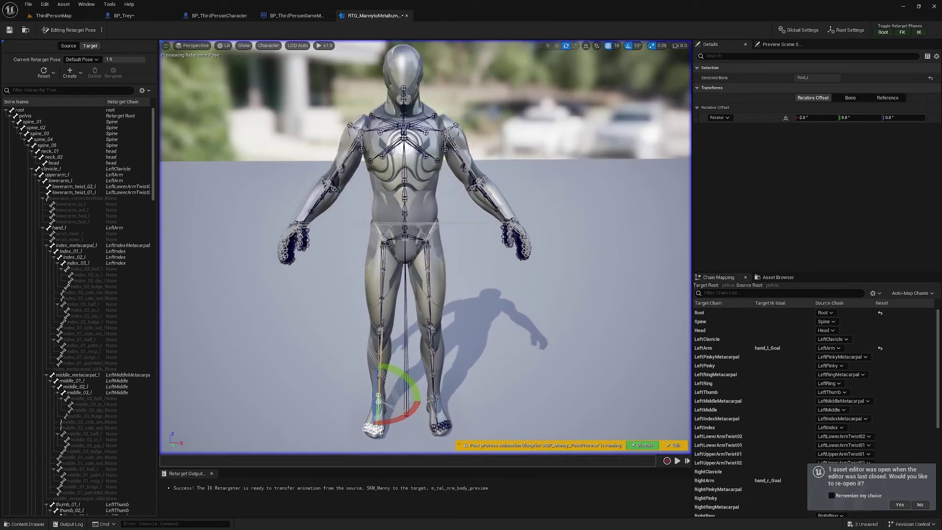
left_click_drag(689, 285, 693, 284)
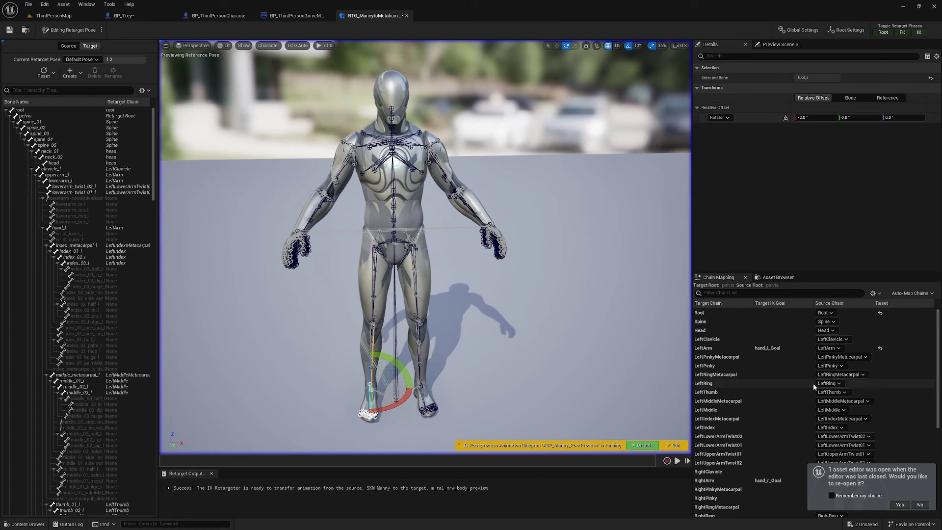
- Save and close the RTG_MannytoMetahuman retargeter
left_click(9, 30)
left_click(407, 16)
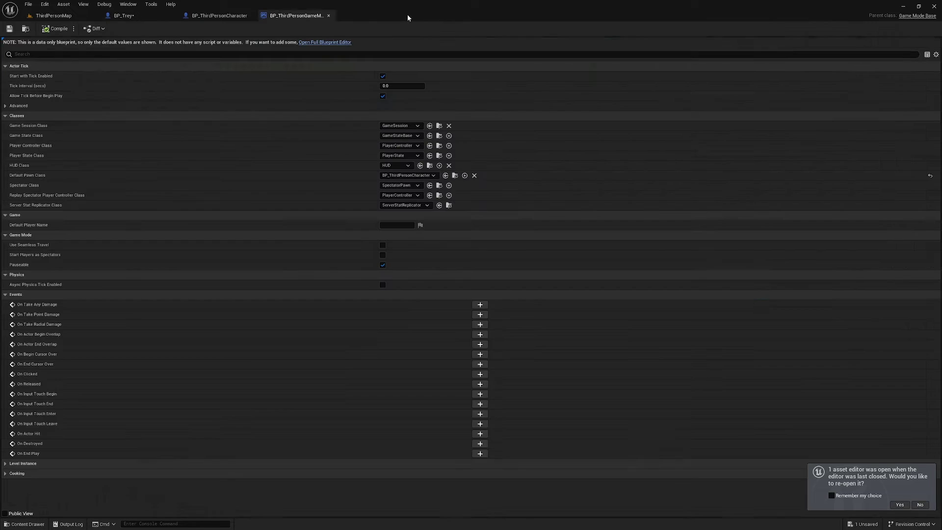
left_click(52, 15)
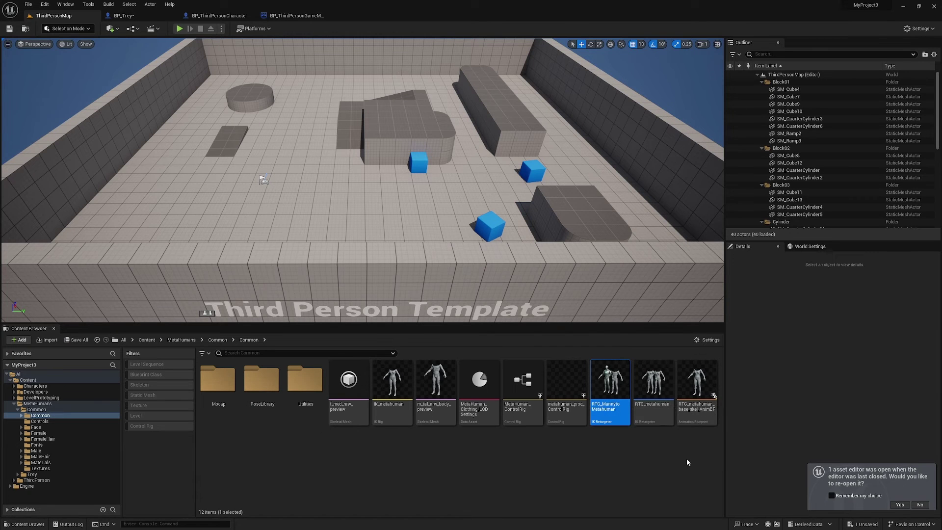
- In RTG_metahuman_base_skel_AnimBP, set Retarget Pose From Mesh's IKRetargeter Asset to RTG_MannytoMetahuman
left_click(705, 419)
double_click(713, 394)
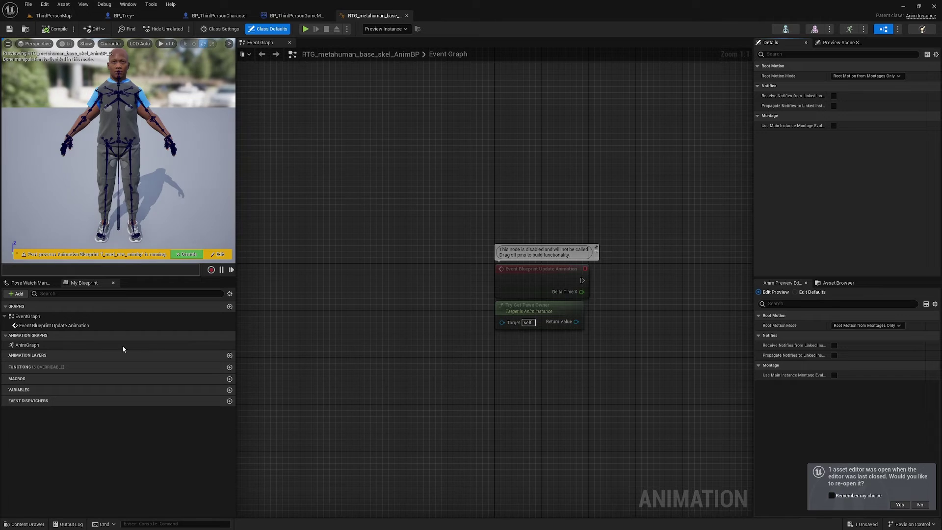
double_click(26, 346)
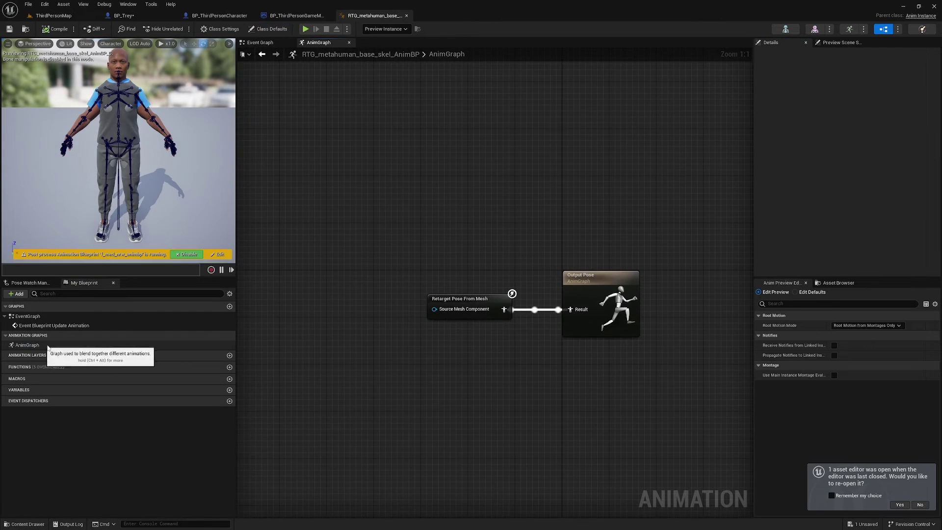
left_click(467, 302)
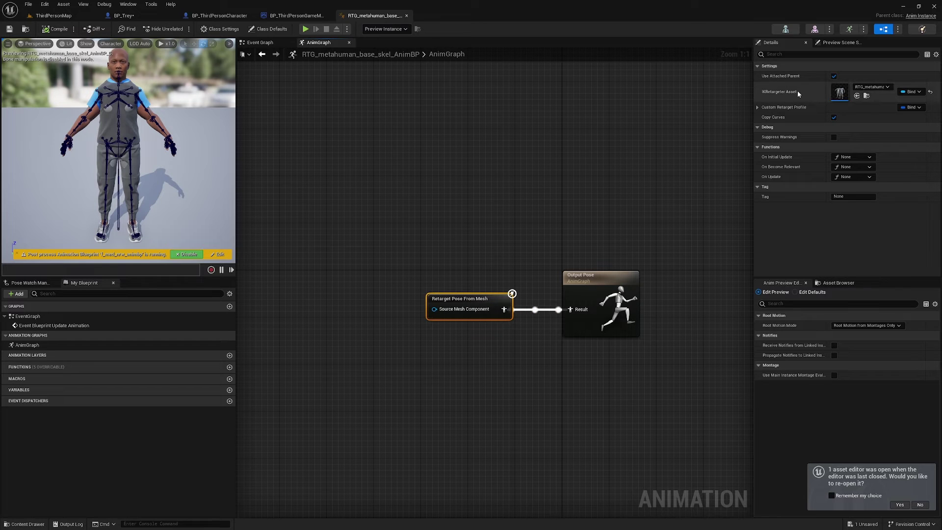
left_click(881, 87)
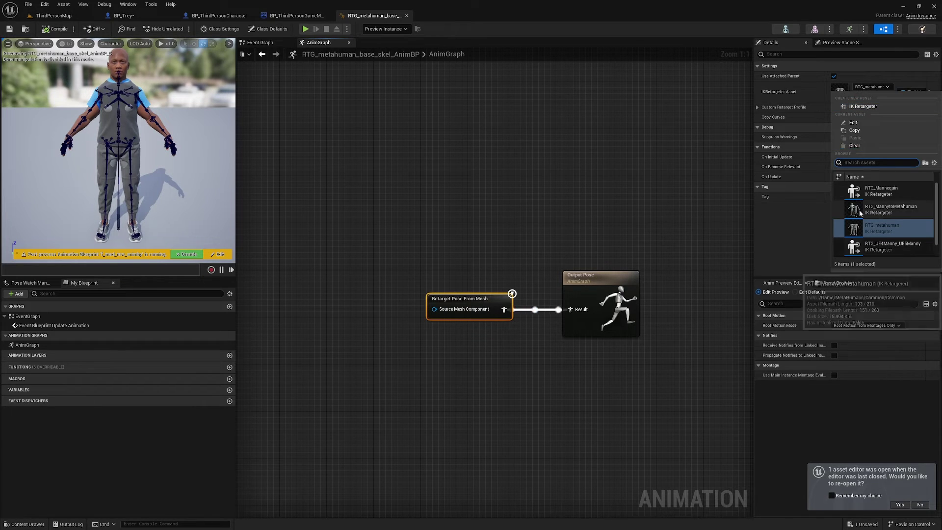
left_click(891, 208)
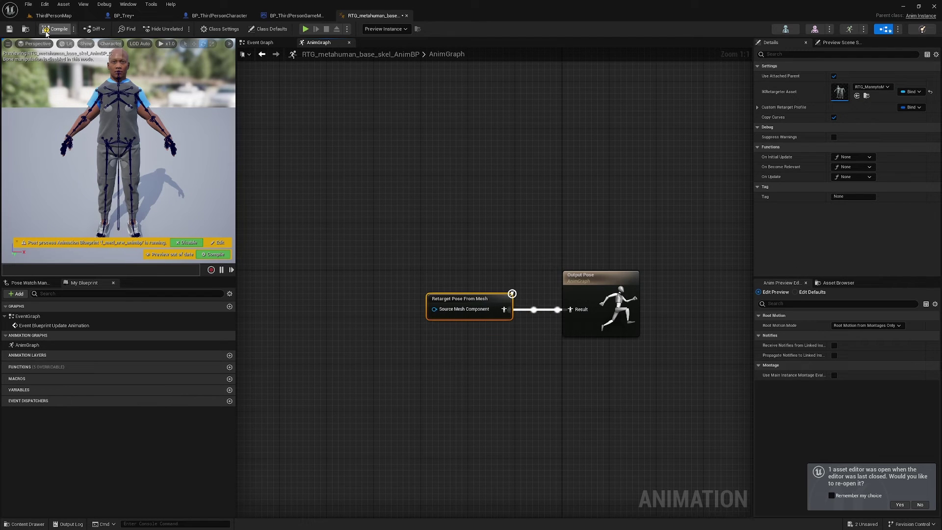
left_click(407, 16)
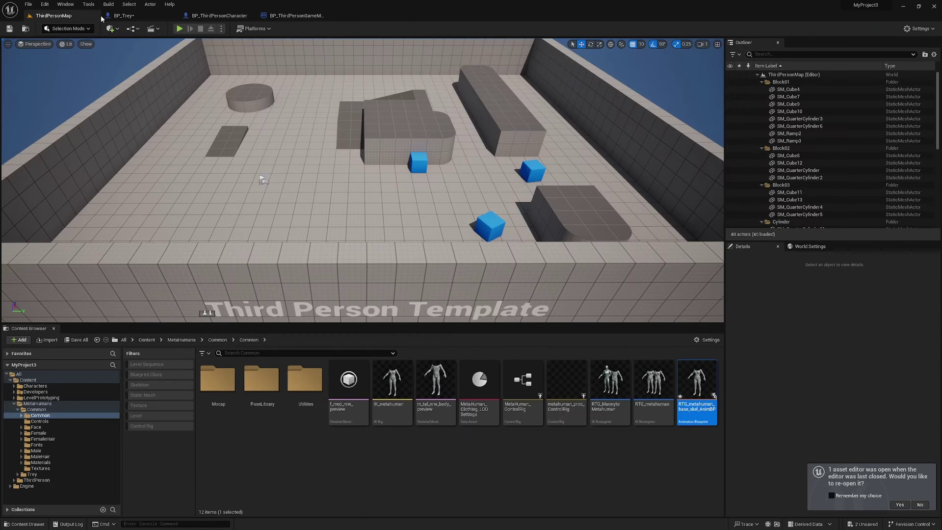
- Hide BP_Trey's base mannequin Mesh component
left_click(122, 15)
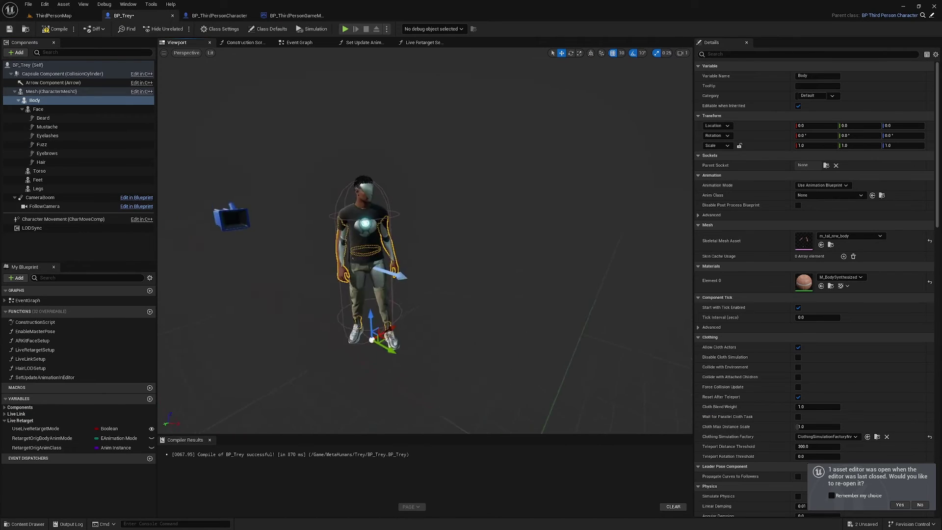
scroll(425, 241, "up", 3)
scroll(424, 240, "up", 2)
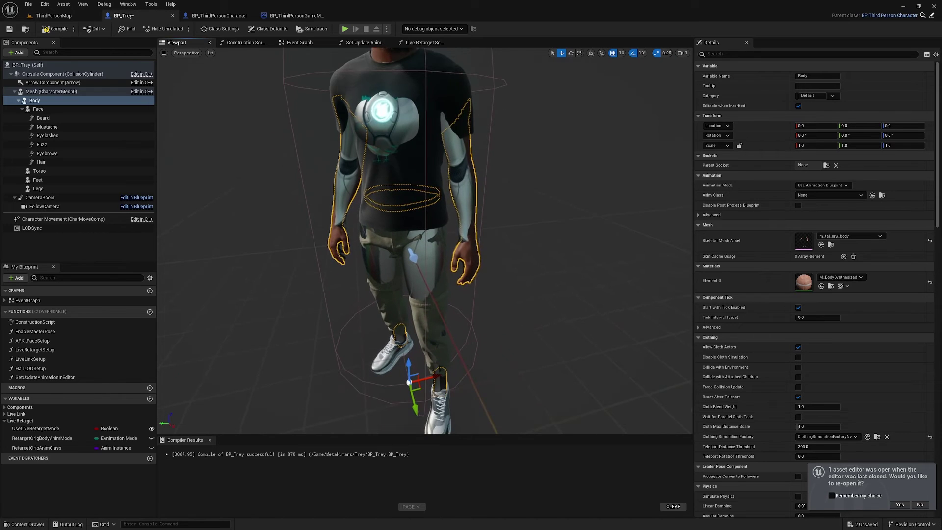
mouse_move(425, 241)
middle_mouse_down()
mouse_move(425, 171)
mouse_move(425, 200)
middle_mouse_up()
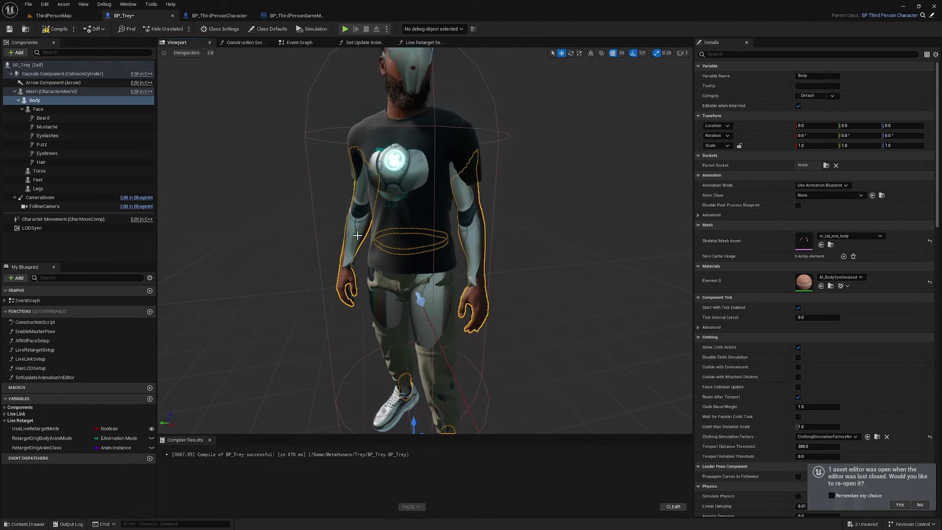
left_click(368, 164)
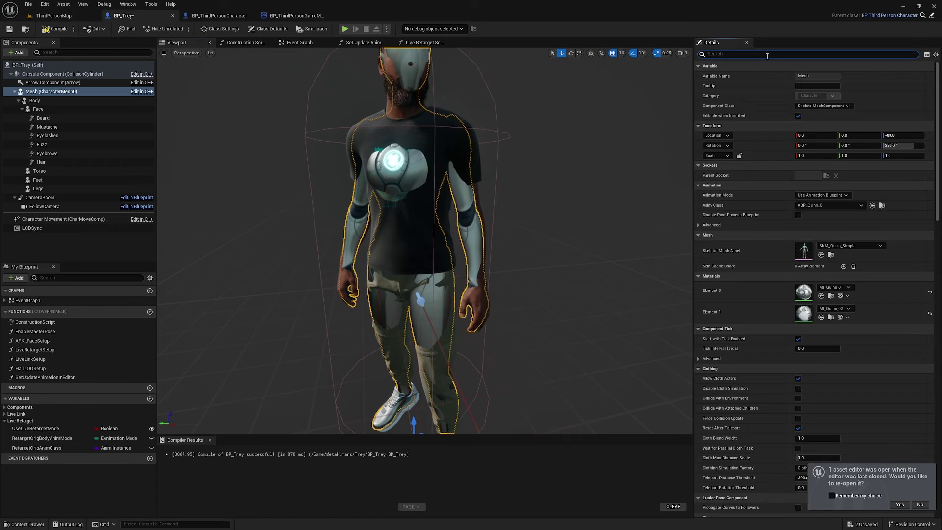
type("vis")
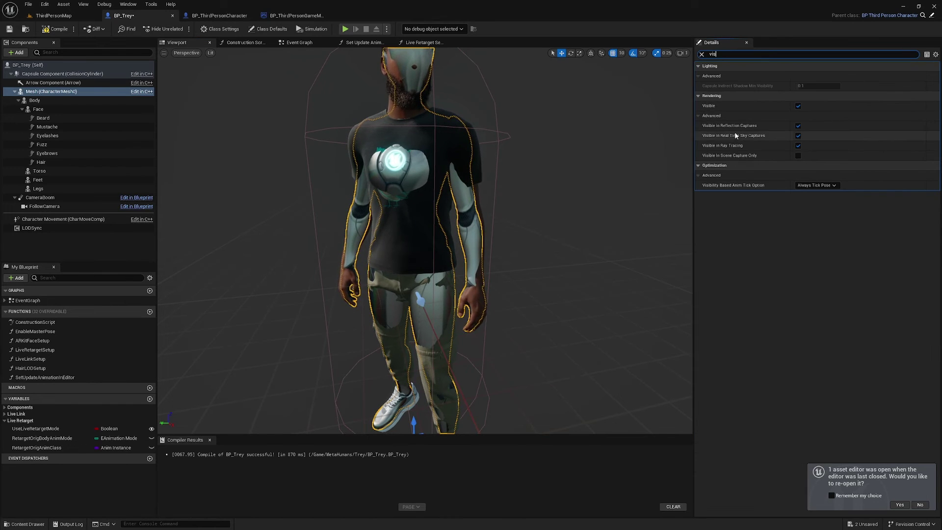
left_click(798, 106)
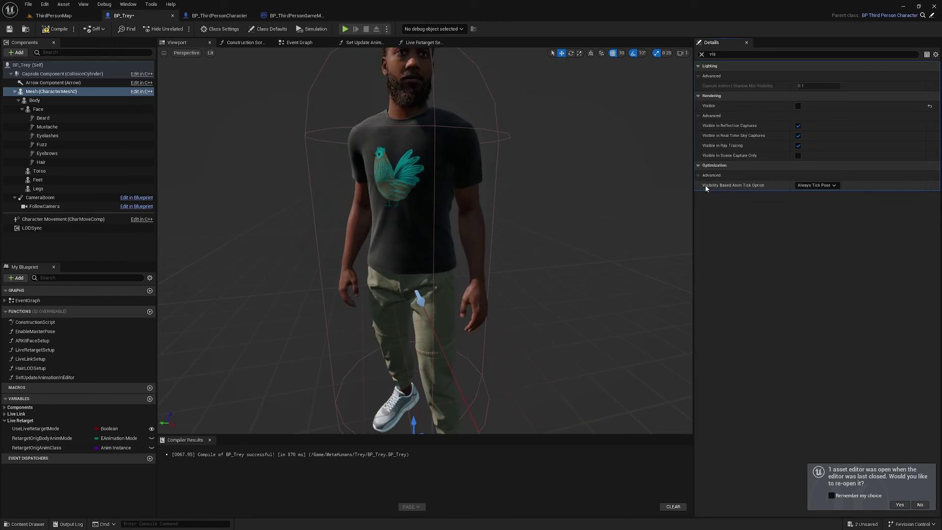
- Set the Mesh's Visibility Based Anim Tick Option to Always Tick Pose and Refresh Bones
left_click(816, 185)
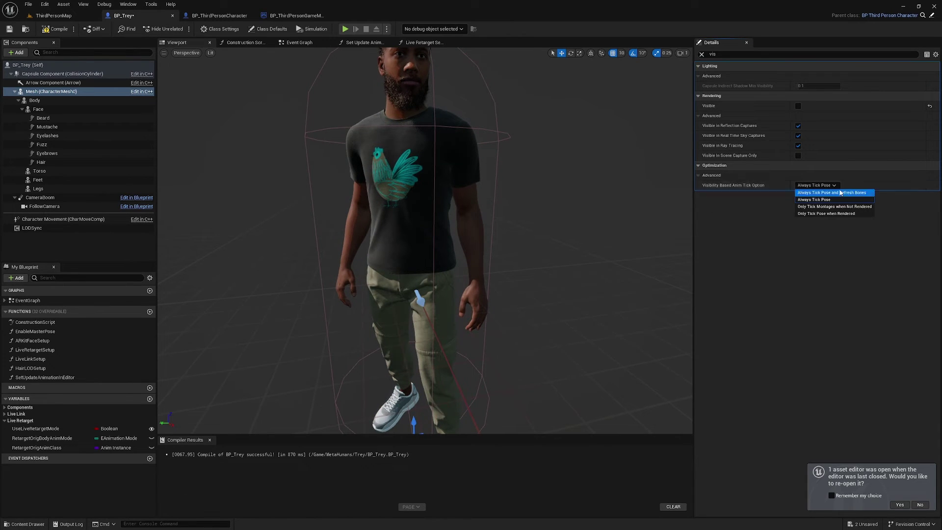
left_click(842, 192)
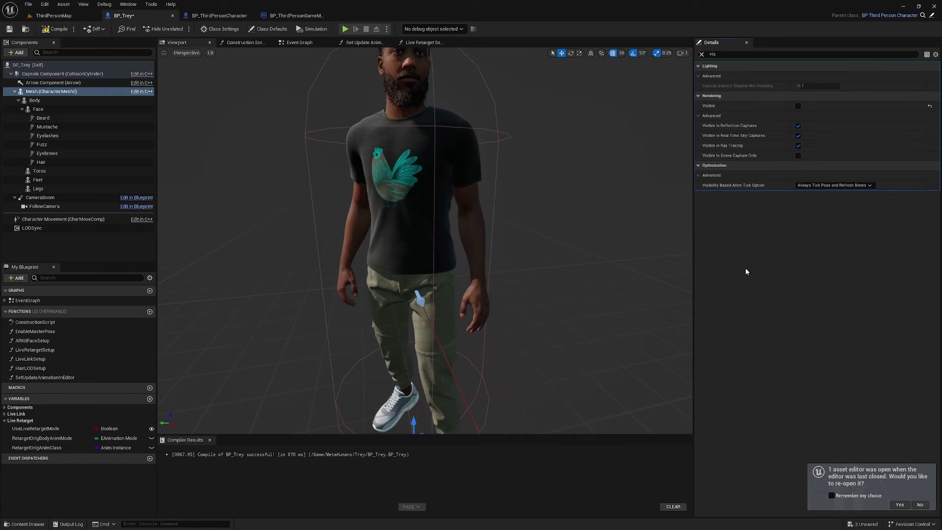
scroll(581, 251, "down", 5)
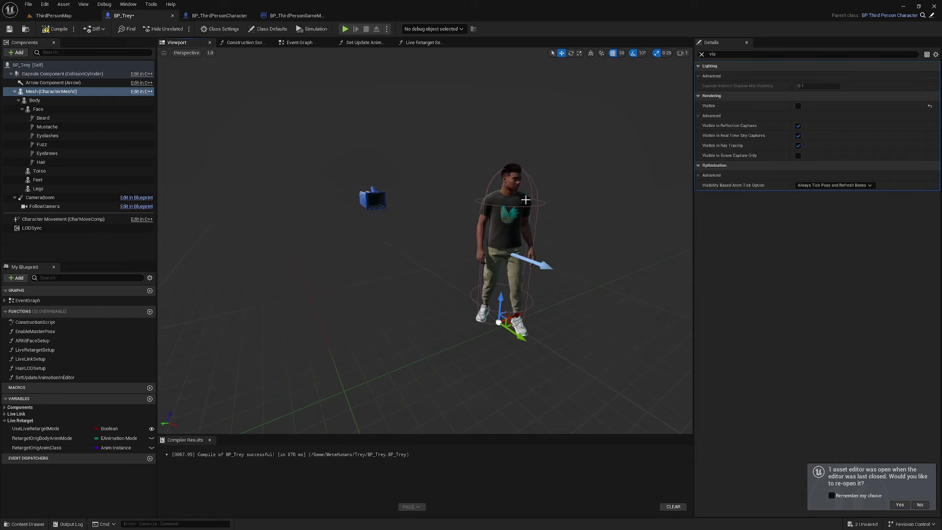
- Change LODSync's Forced LOD from -1 to 0, then compile and save BP_Trey
left_click(42, 230)
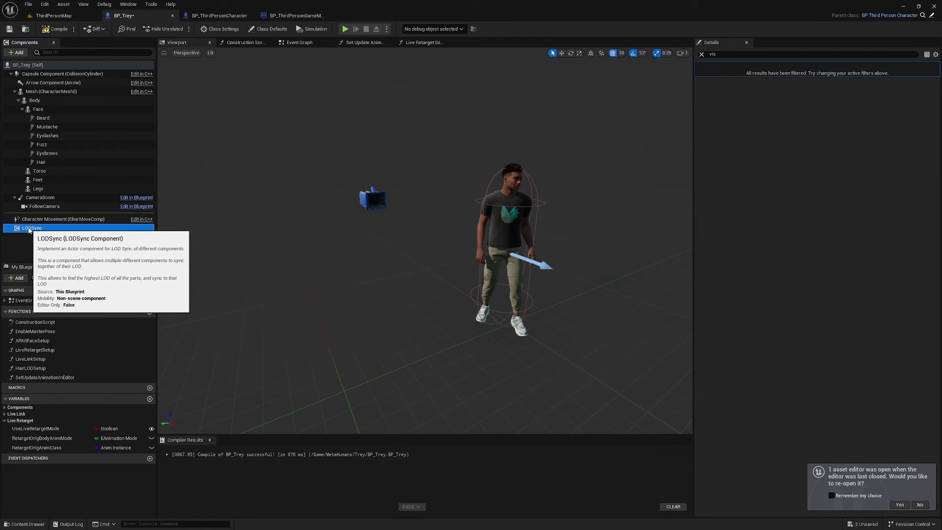
left_click(702, 54)
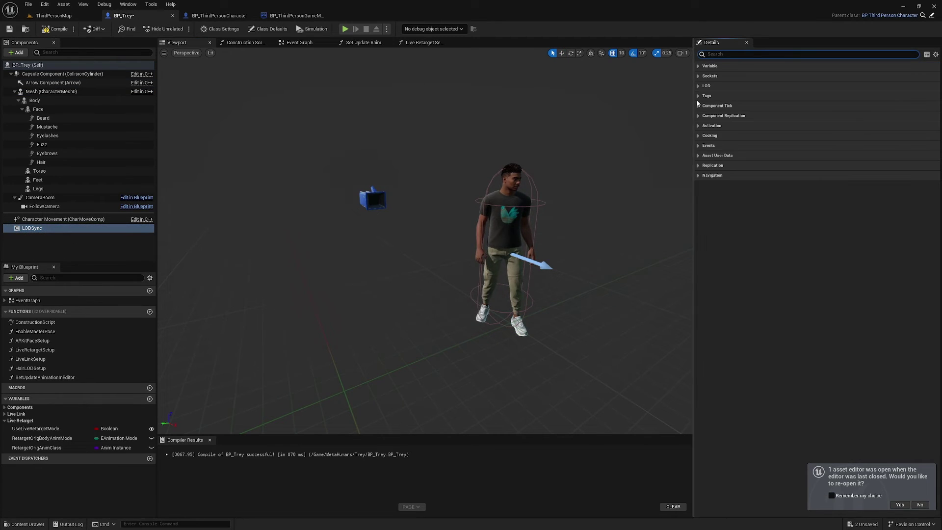
left_click(698, 67)
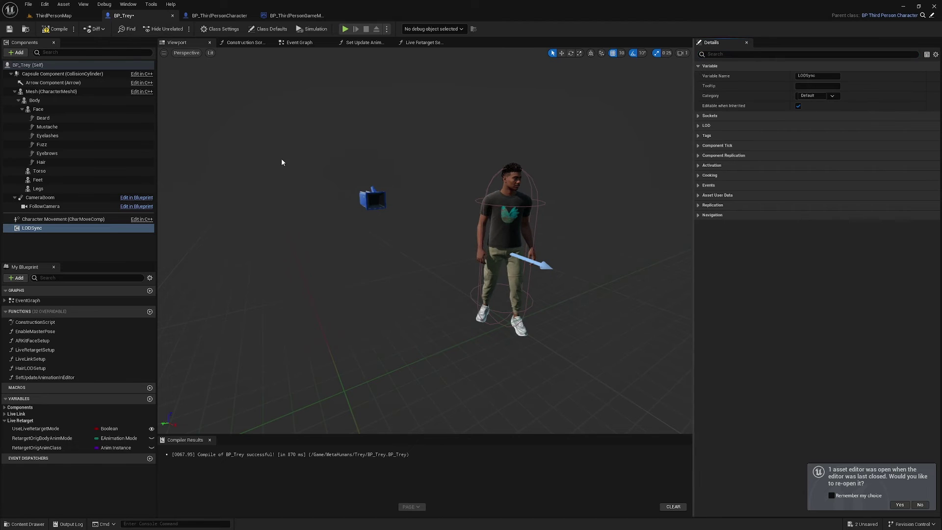
left_click(33, 220)
left_click(44, 229)
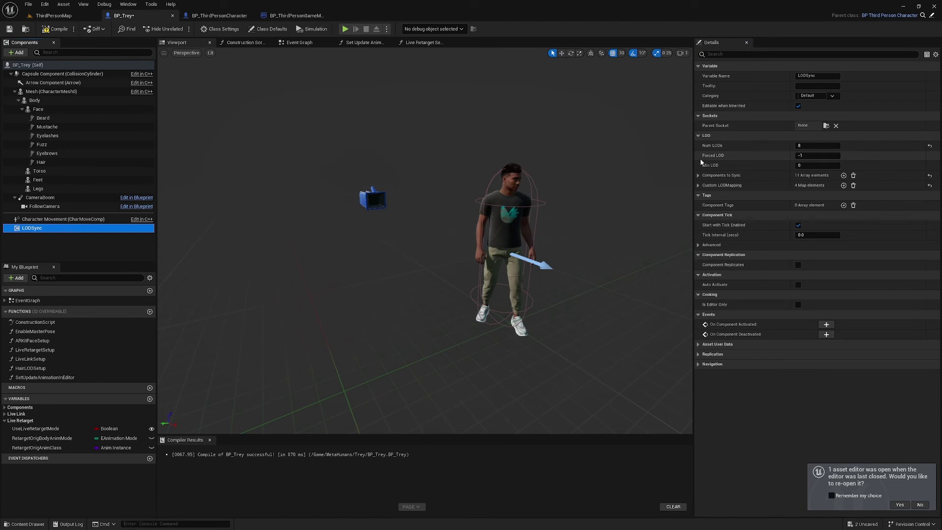
left_click(817, 155)
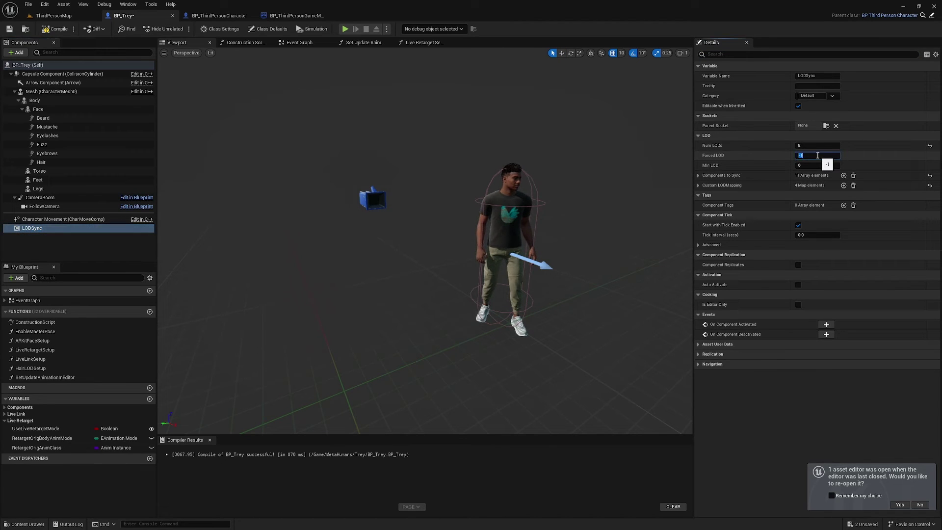
type("0")
key("Return")
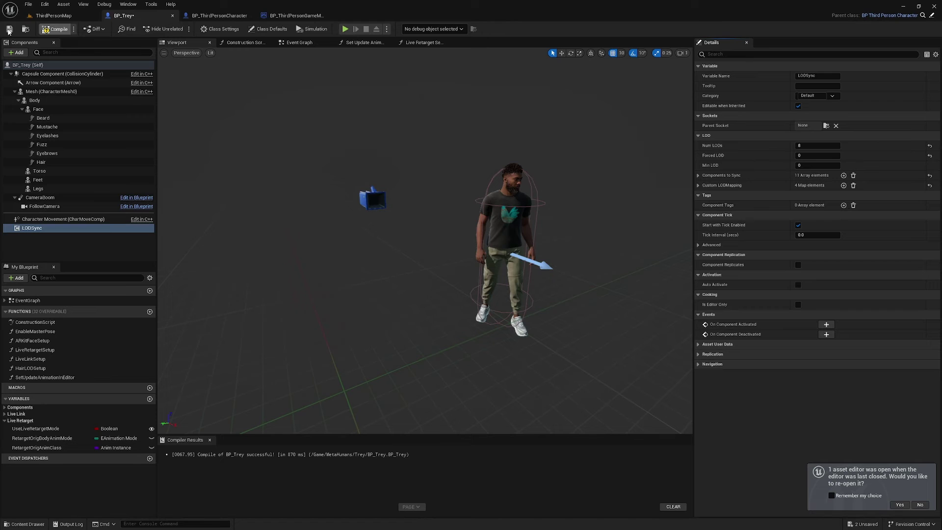
left_click(9, 30)
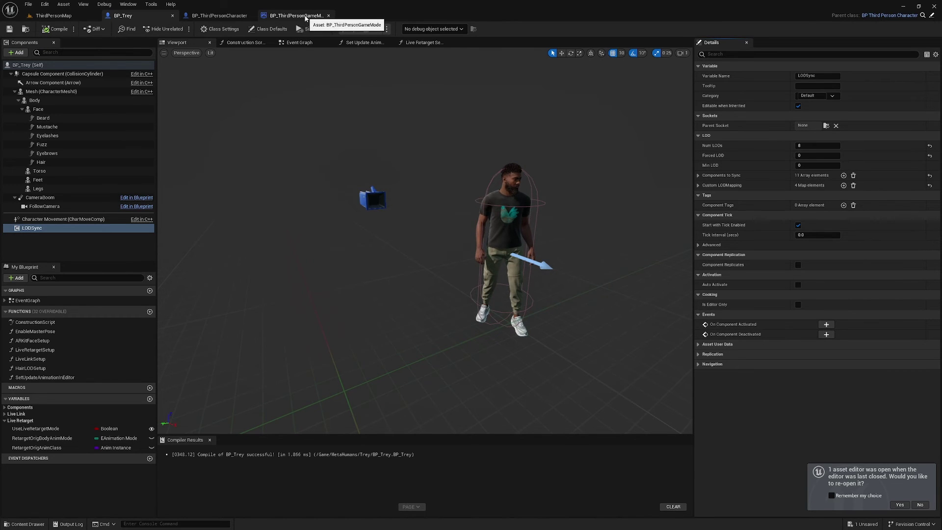
- Set BP_ThirdPersonGameMode's Default Pawn Class to BP_Trey, then compile and save
left_click(301, 19)
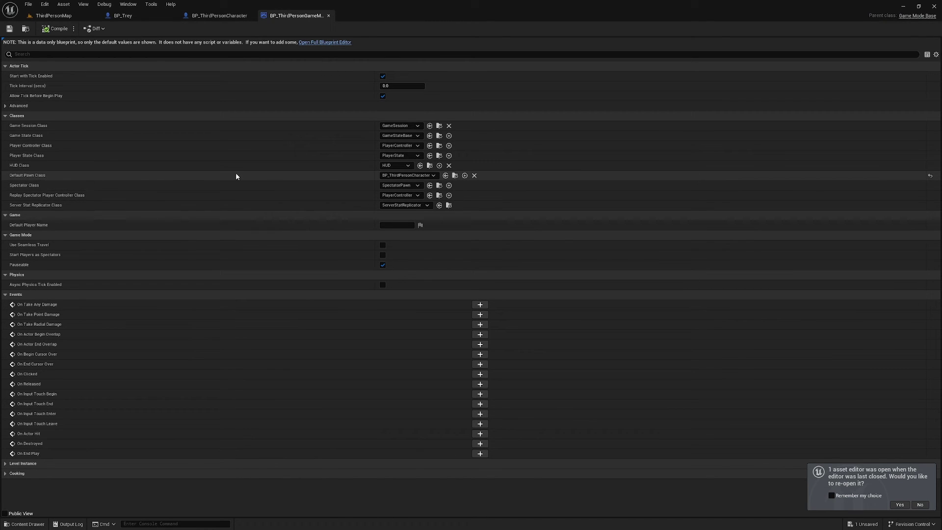
left_click(407, 176)
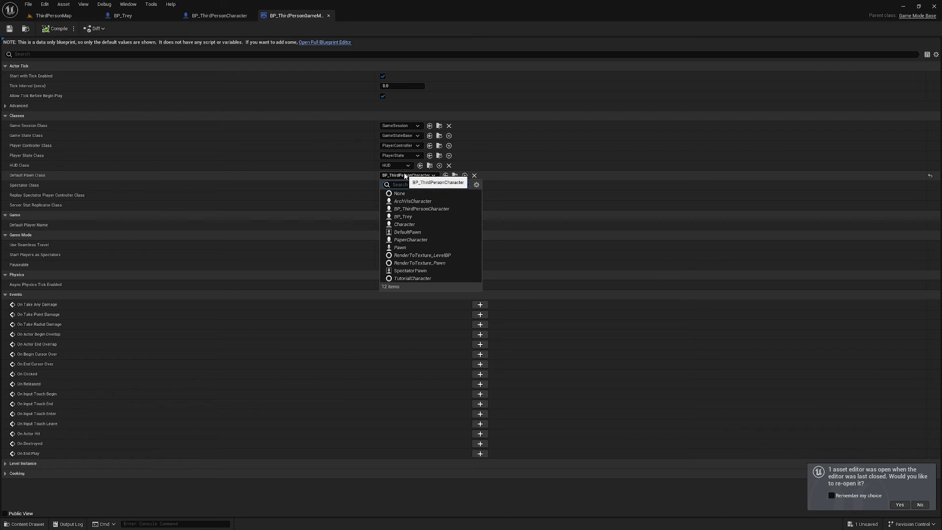
left_click(403, 216)
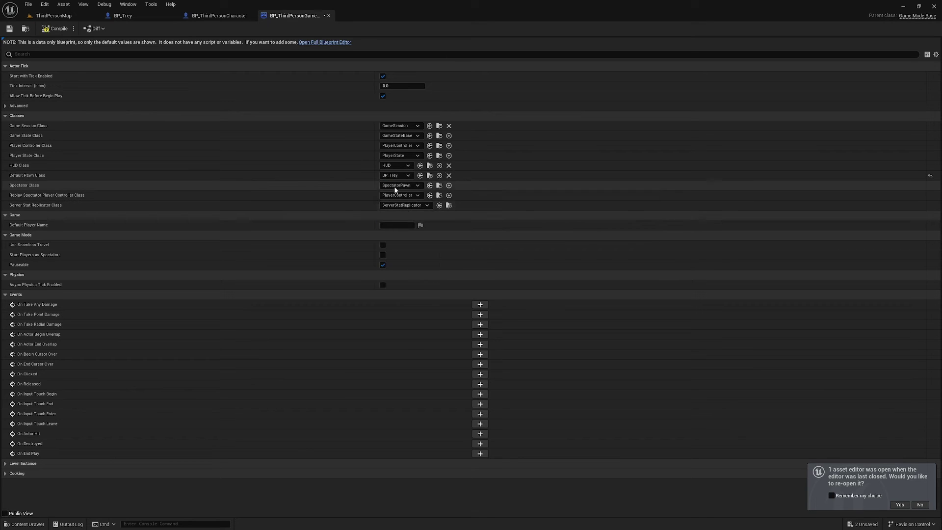
left_click(58, 29)
left_click(9, 28)
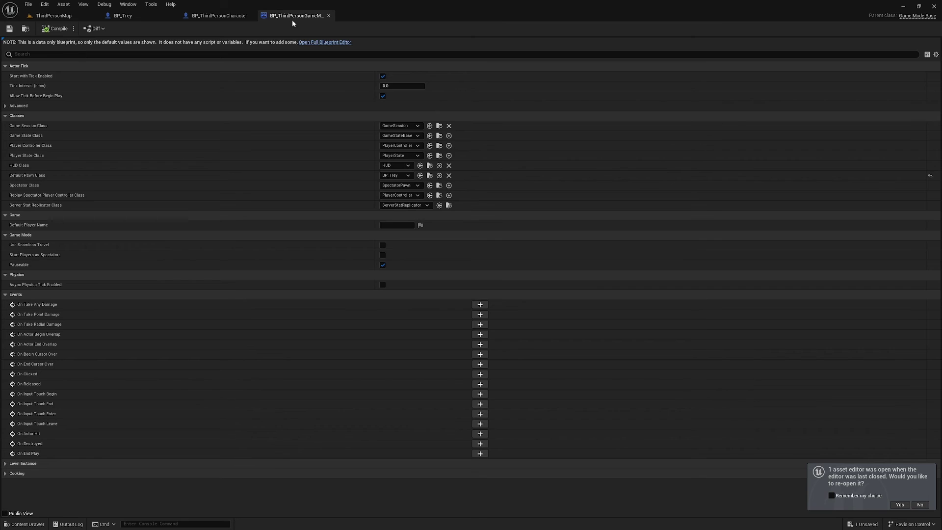
- Select all node groups in BP_ThirdPersonCharacter's Event Graph for copying
left_click(329, 15)
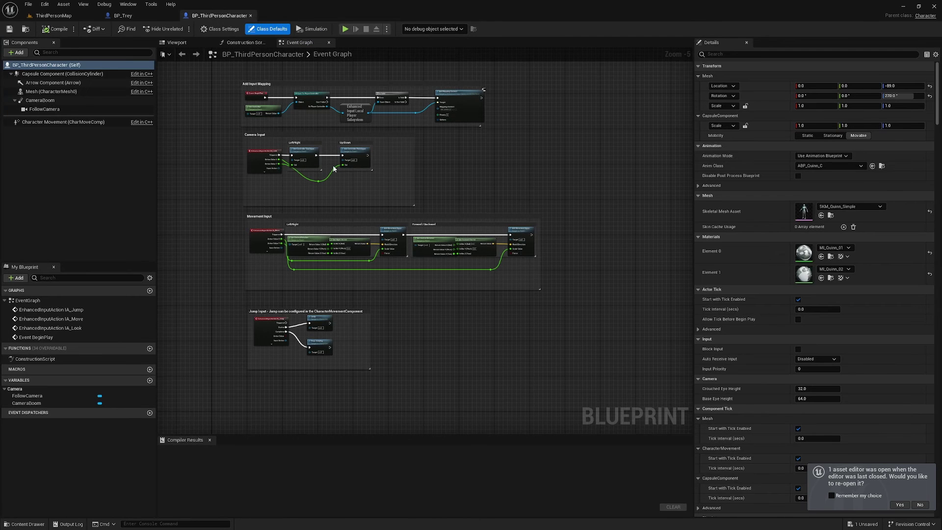
scroll(347, 191, "down", 1)
left_click_drag(568, 364, 216, 90)
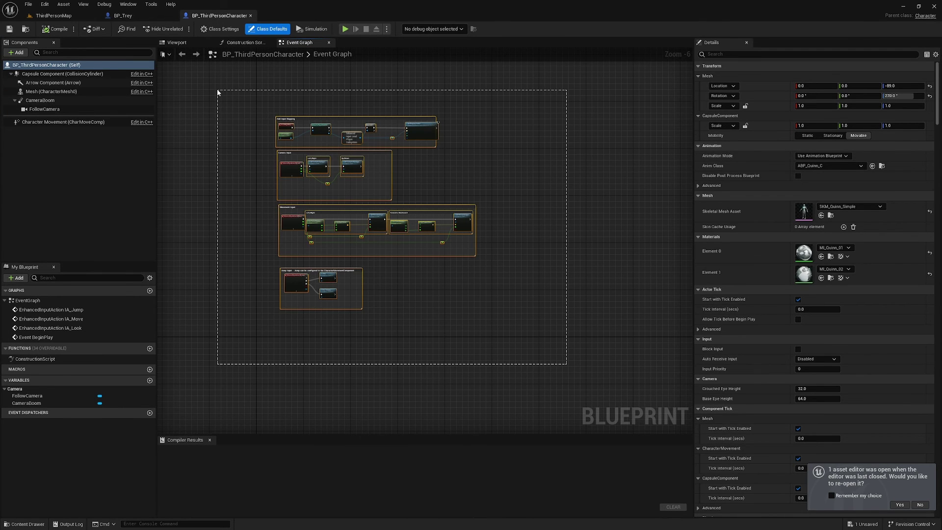
scroll(304, 127, "up", 6)
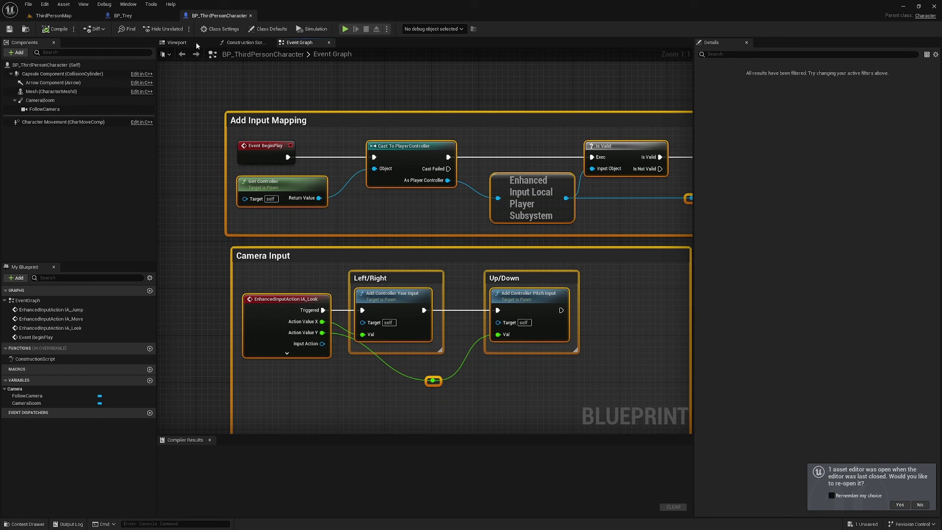
- Paste the copied input nodes into BP_Trey's Event Graph
left_click(123, 16)
left_click(309, 44)
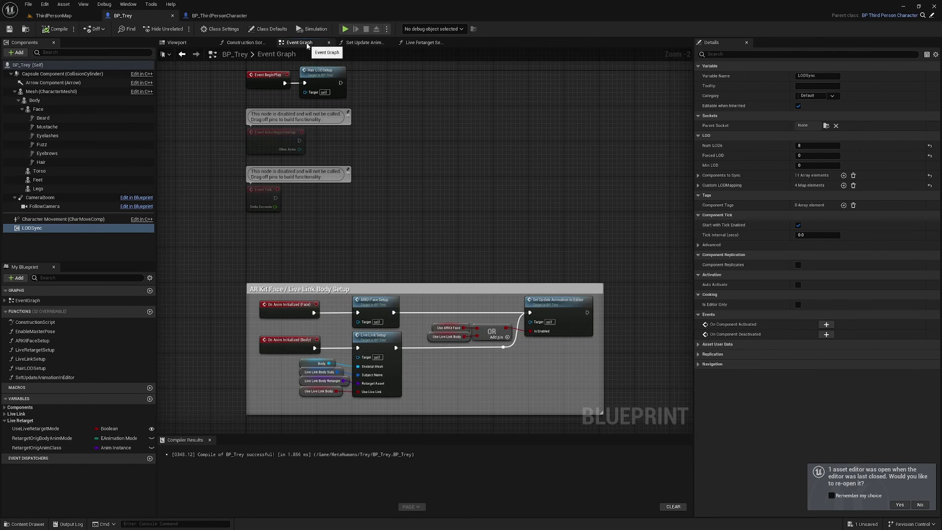
right_click_drag(410, 178, 459, 250)
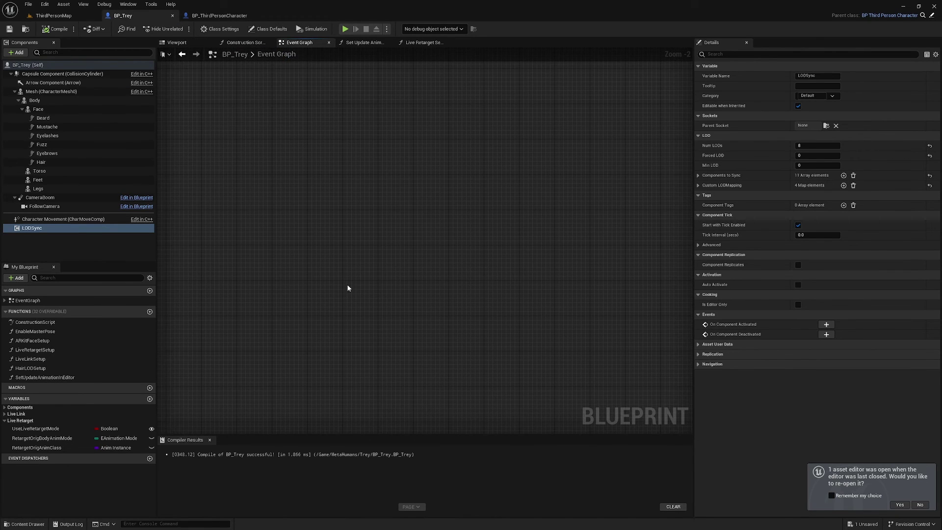
key("ctrl+v")
right_click_drag(353, 158, 454, 399)
right_click_drag(374, 313, 343, 132)
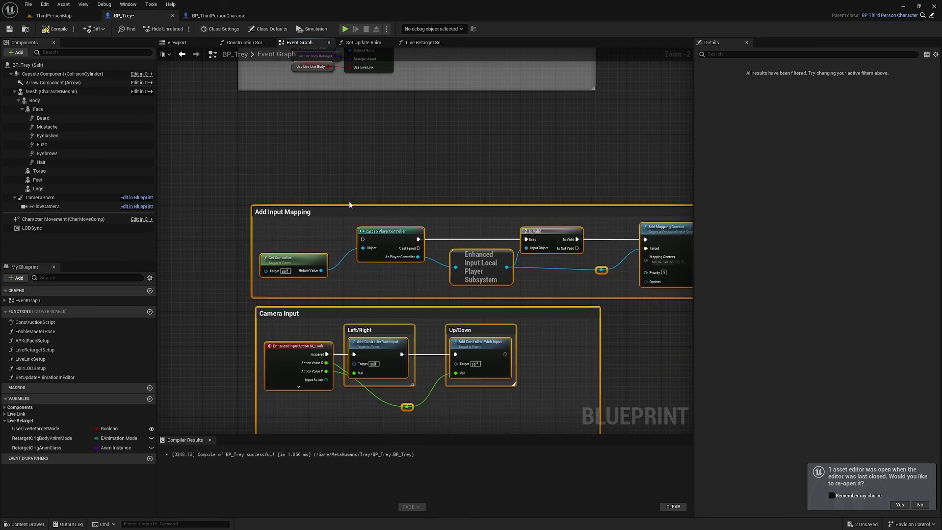
right_click_drag(230, 118, 388, 154)
- Move Event BeginPlay and Hair LOD Setup ahead of the input-mapping cast, then compile and save
left_click_drag(403, 121, 269, 96)
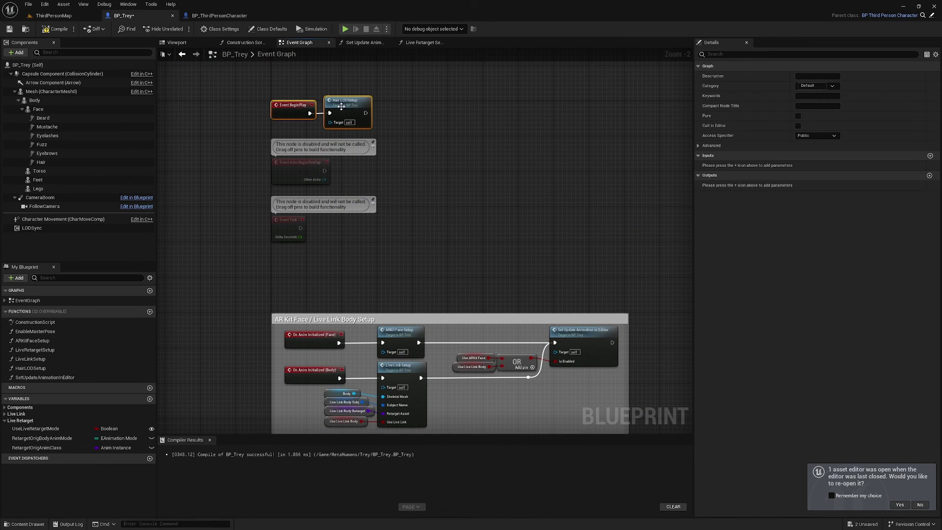
mouse_move(345, 104)
left_mouse_down()
mouse_move(343, 188)
mouse_move(385, 196)
left_mouse_up()
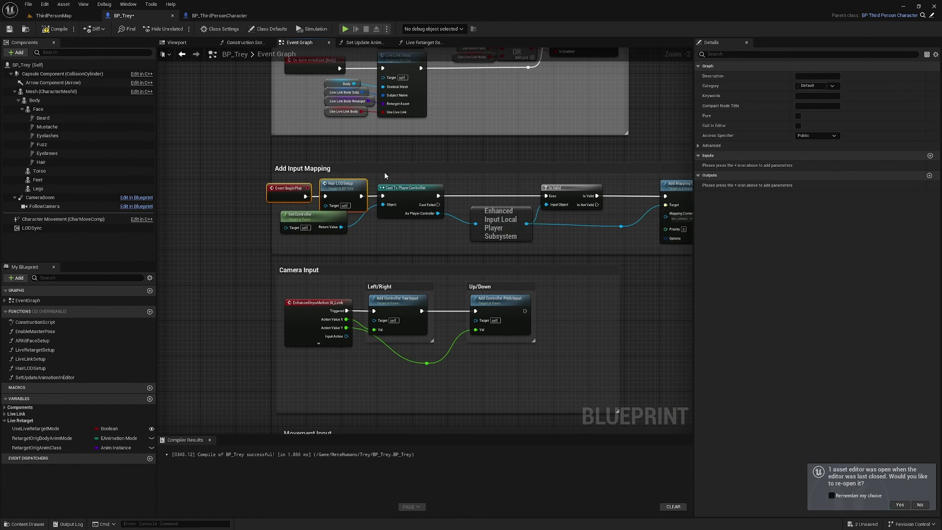
left_click(10, 30)
- Play ThirdPersonMap and run Trey forward with W
left_click(53, 15)
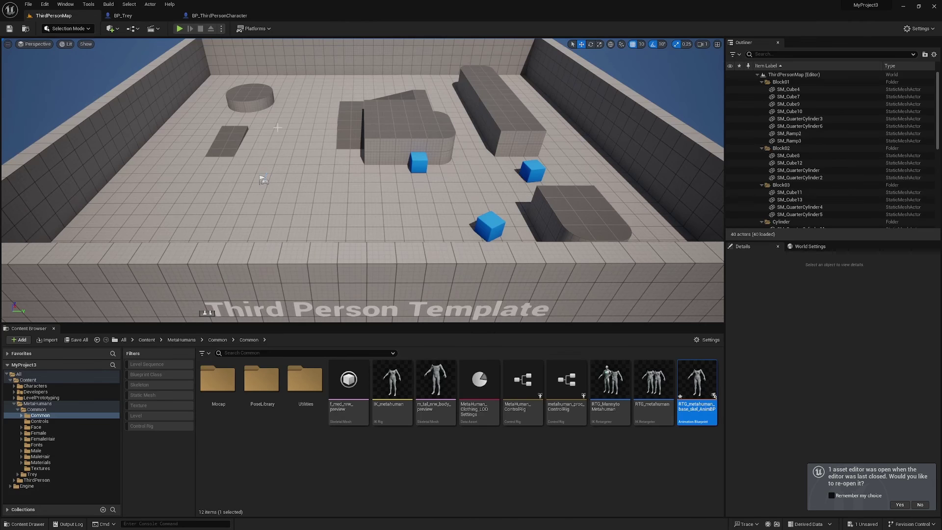
left_click(180, 28)
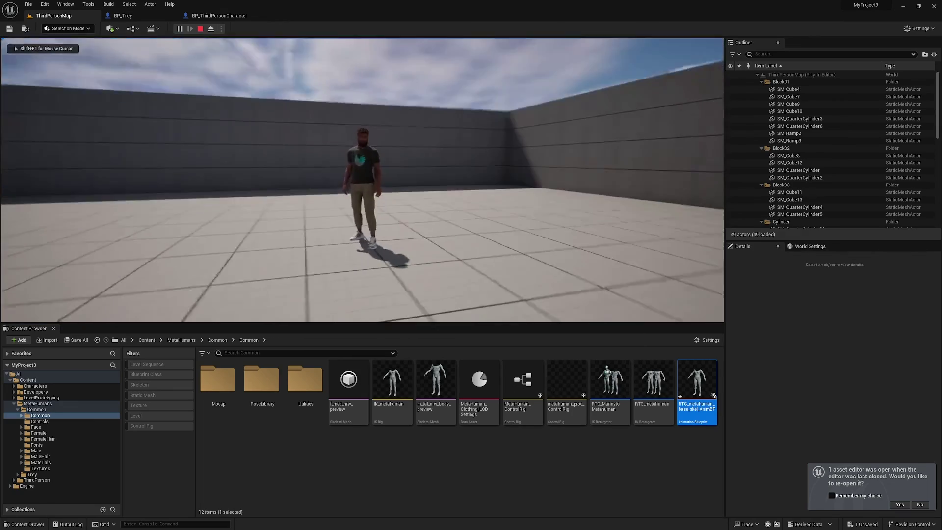
key("w")
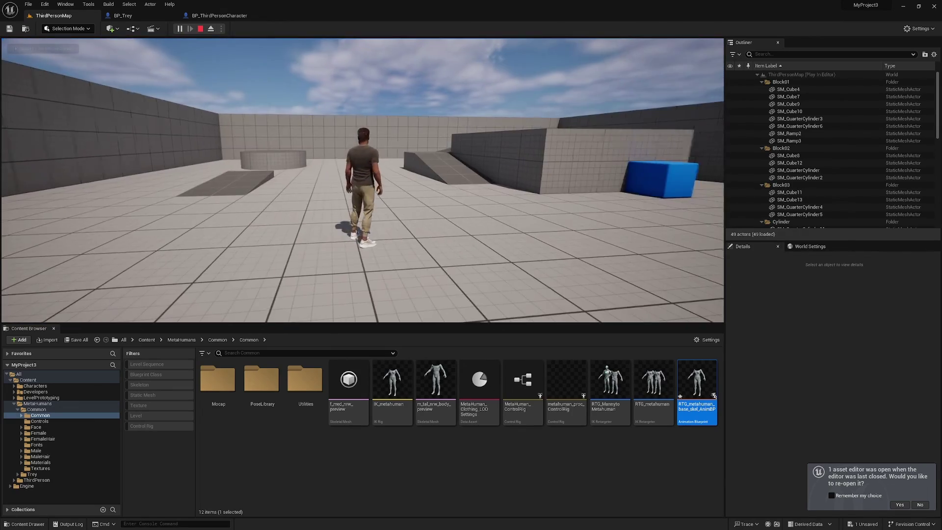